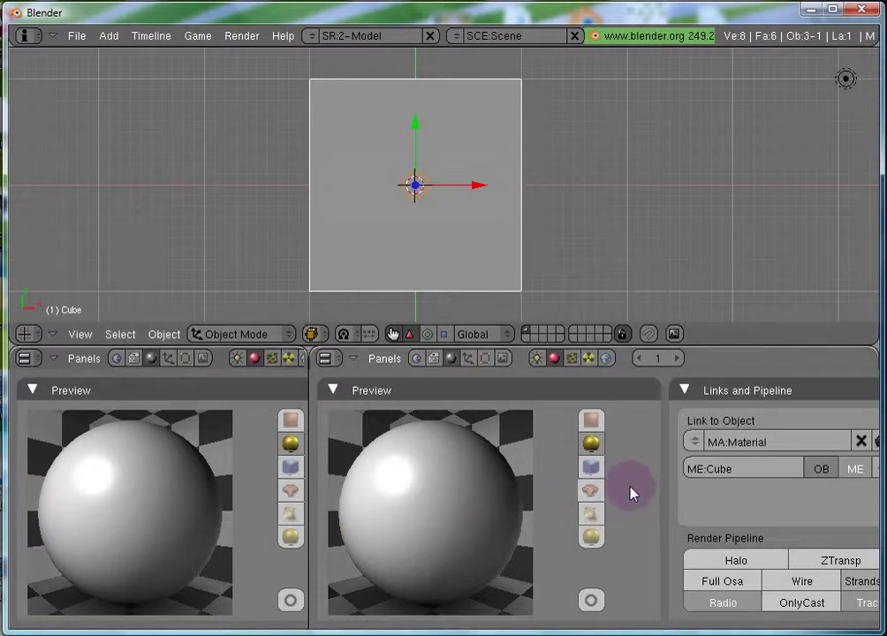
- Zoom around the scene, then select and erase the default cube
click(424, 519)
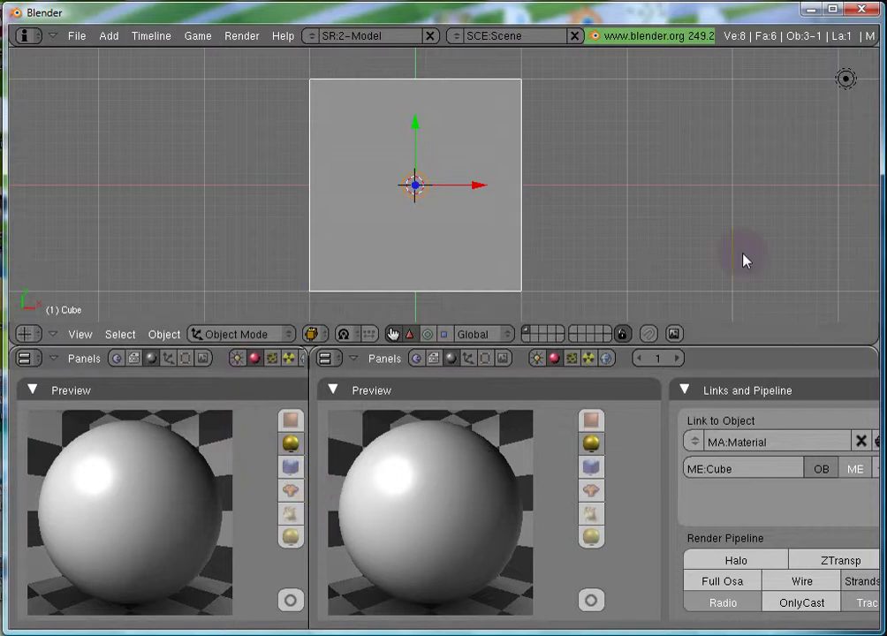
click(324, 543)
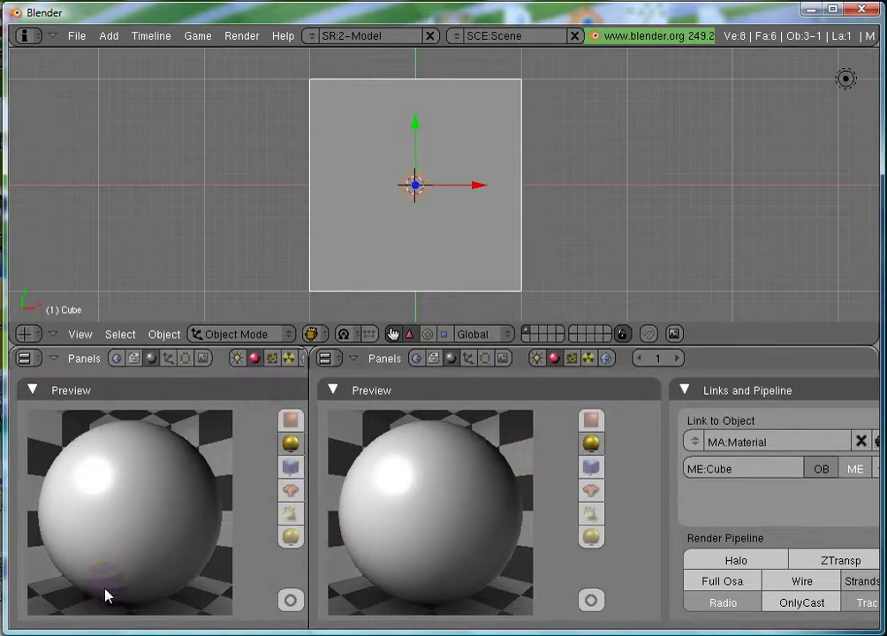
scroll(525, 504, down, 3)
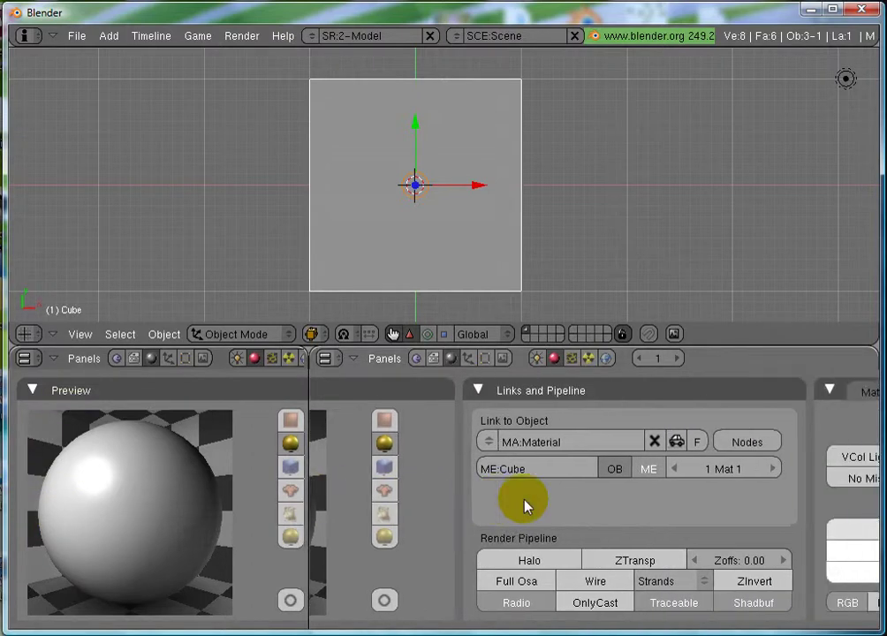
scroll(525, 504, down, 5)
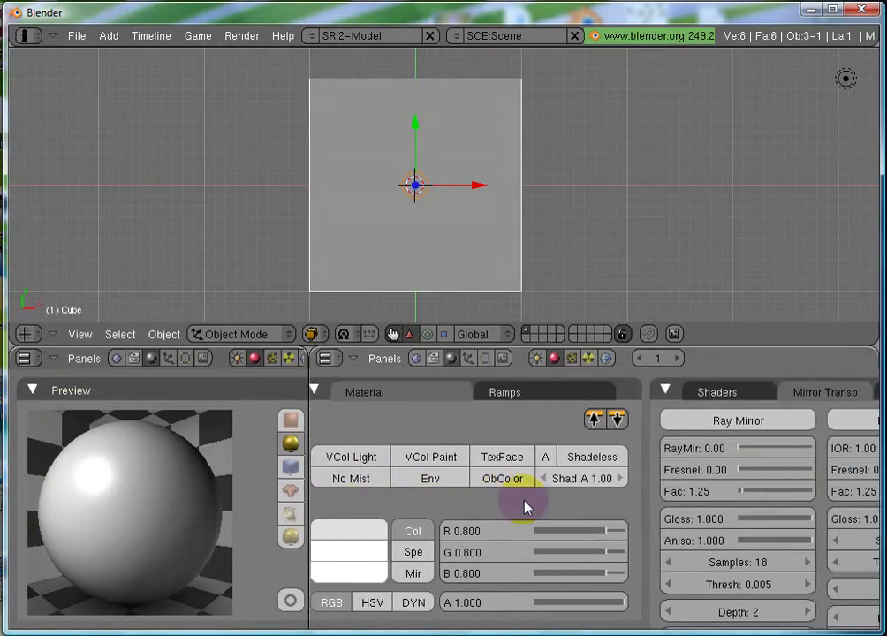
scroll(524, 504, up, 1)
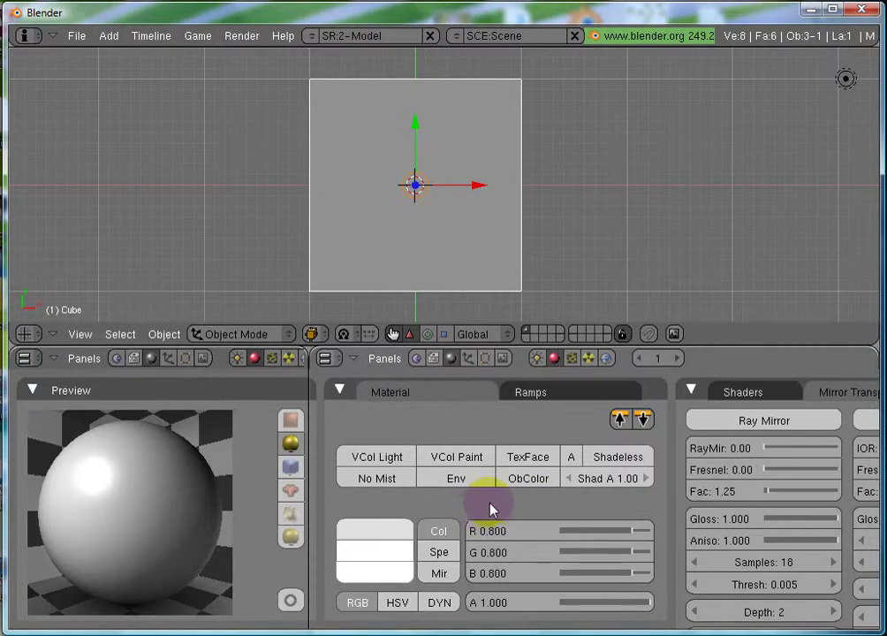
scroll(503, 504, down, 3)
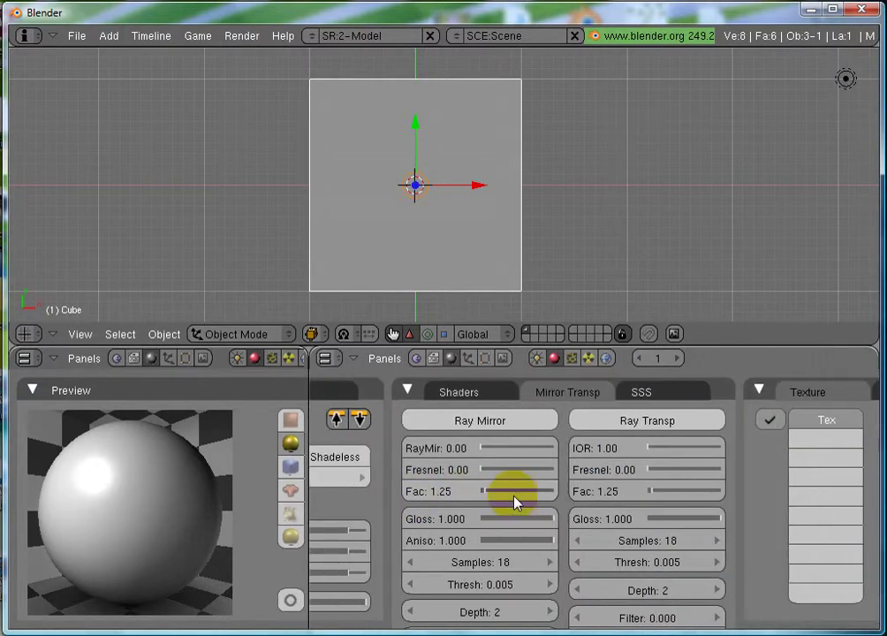
scroll(516, 502, up, 4)
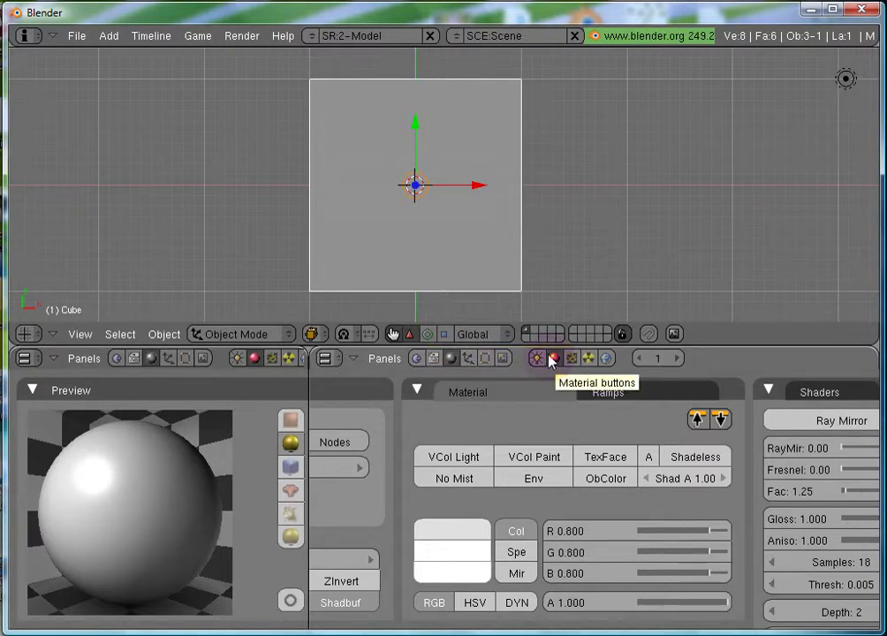
right_click(431, 207)
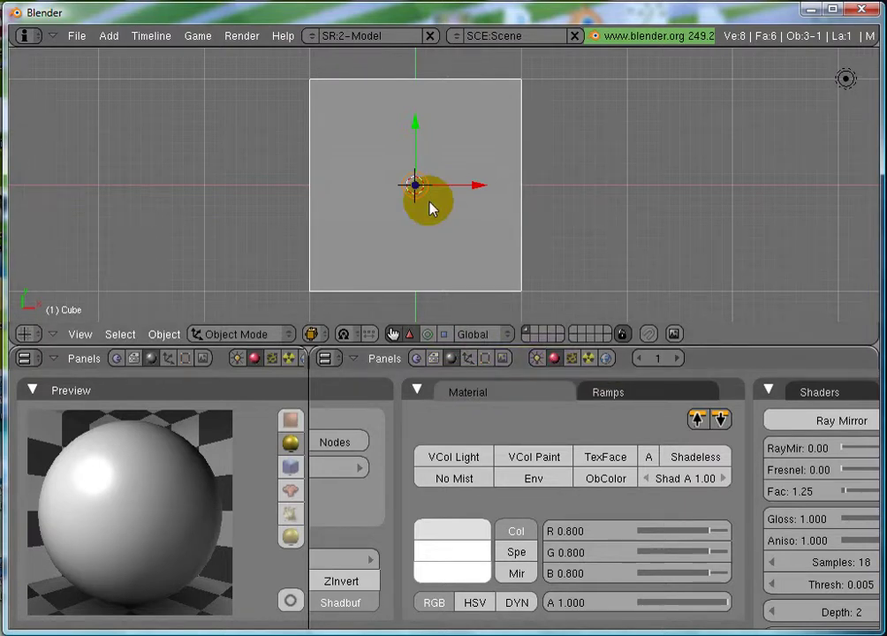
key(x)
click(431, 204)
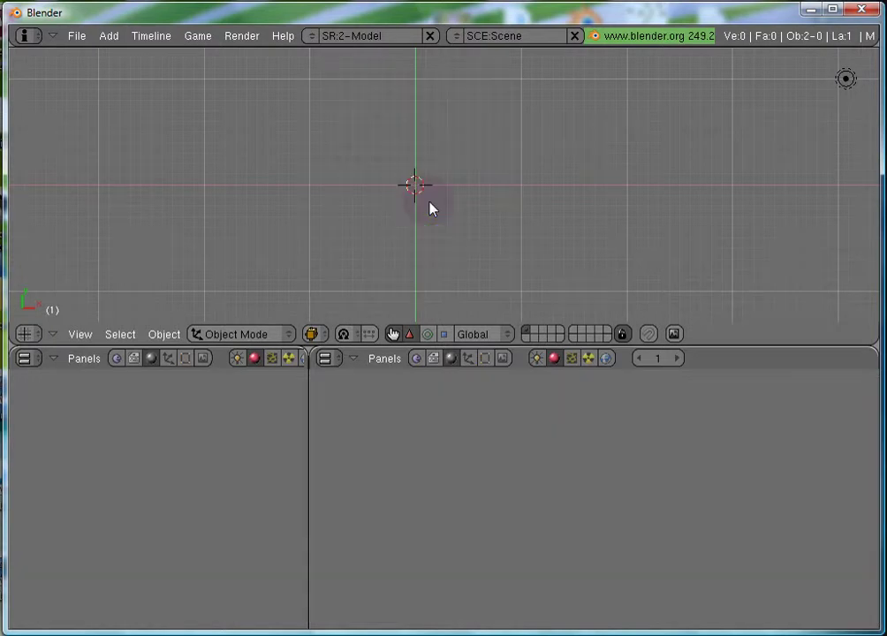
- Add a Plane mesh to the empty scene
key(space)
mouse_move(512, 196)
click(596, 195)
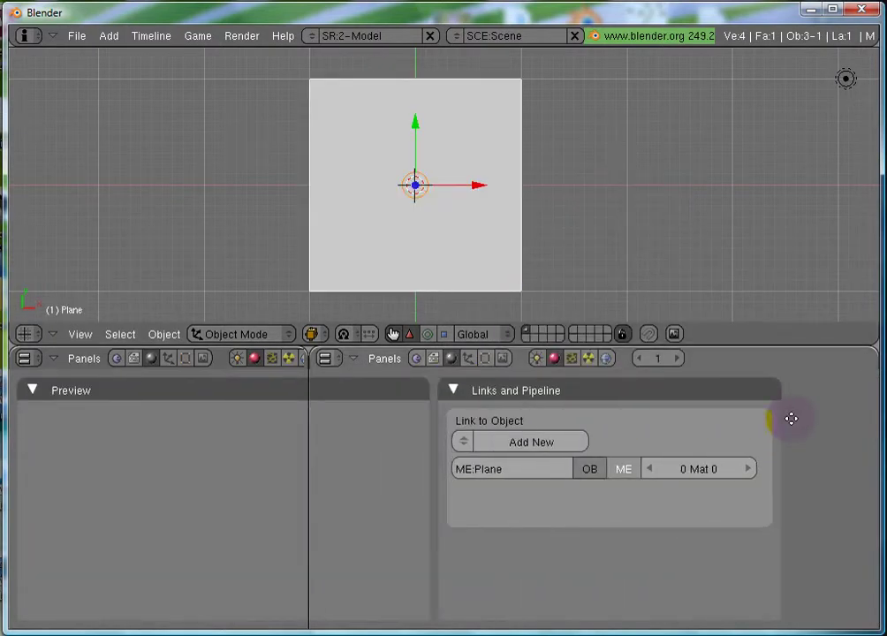
middle_drag(813, 422, 655, 481)
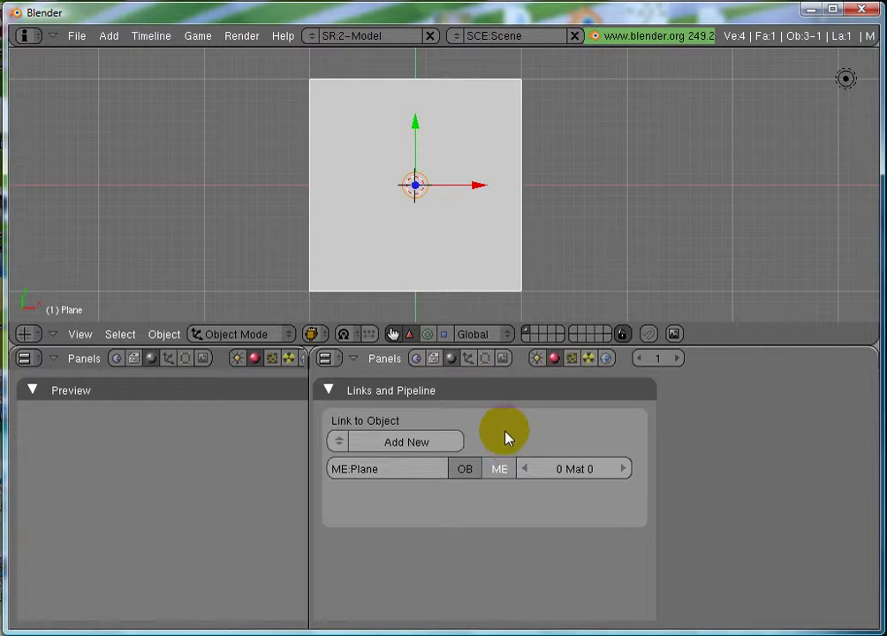
- Add a new material named RedMat coloured dark red (R 0.573, G 0.011, B 0.011)
click(339, 442)
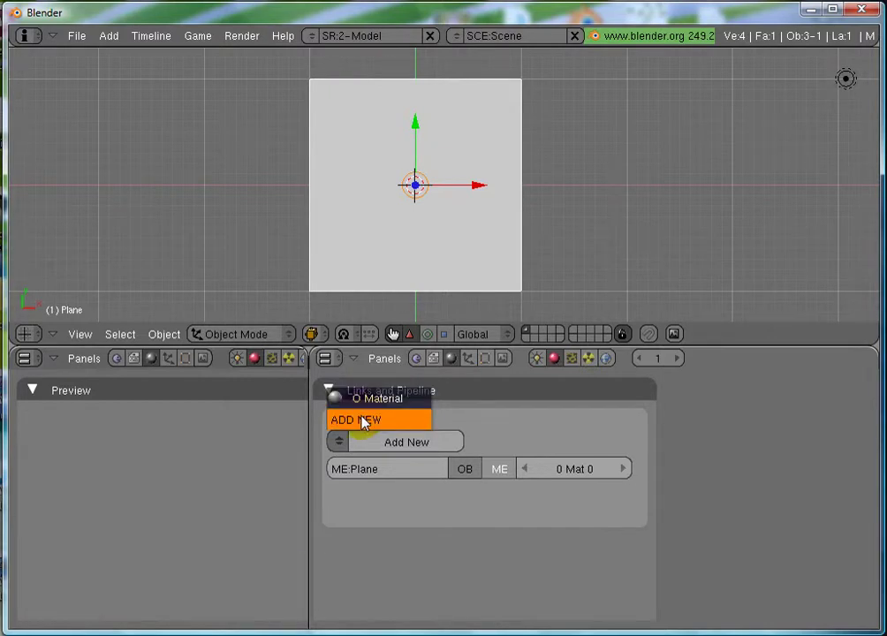
click(364, 423)
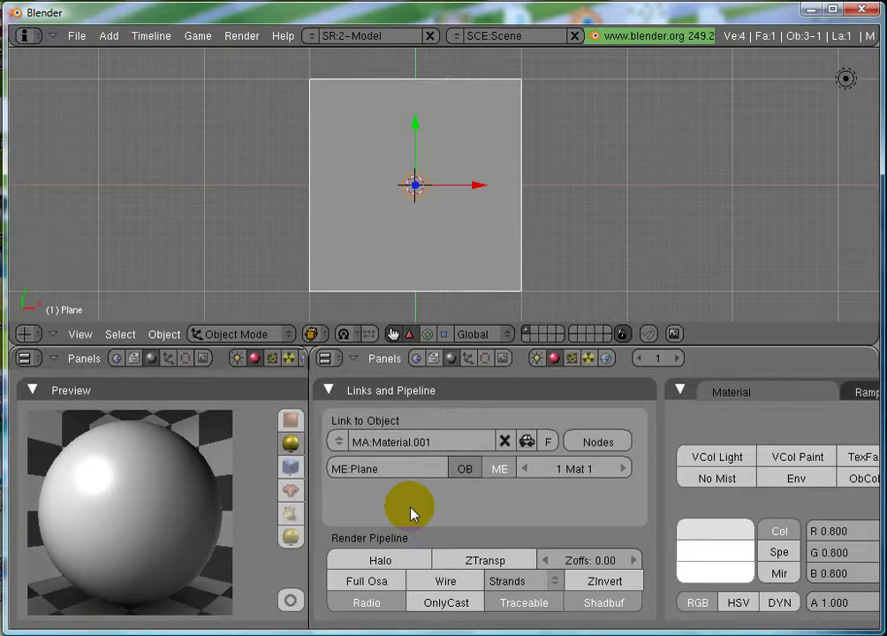
click(430, 442)
text(RedMat)
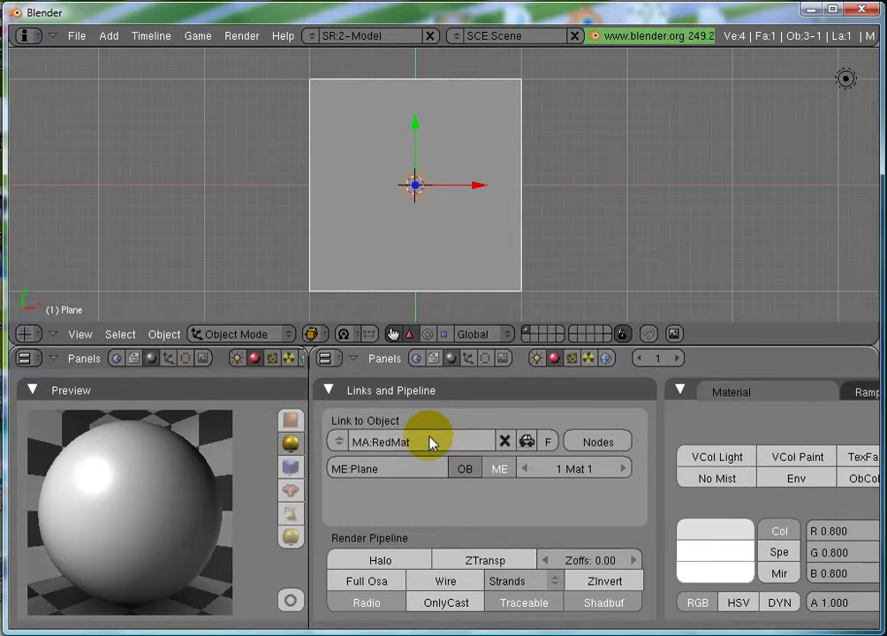
key(Return)
click(685, 530)
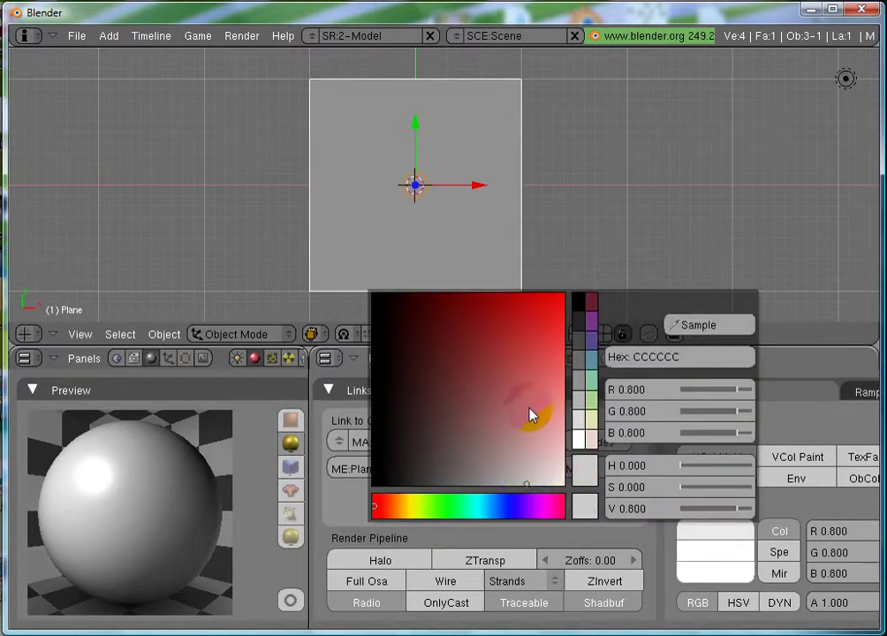
drag(530, 415, 483, 302)
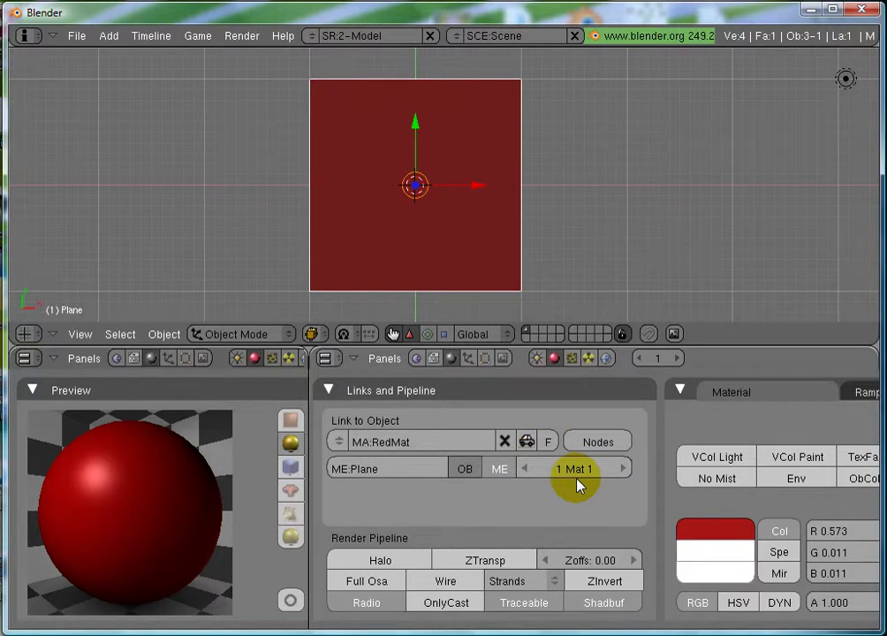
- In the F9 editing settings, add three more slots, creating RedMat.001, RedMat.002 and RedMat.003
right_click(427, 281)
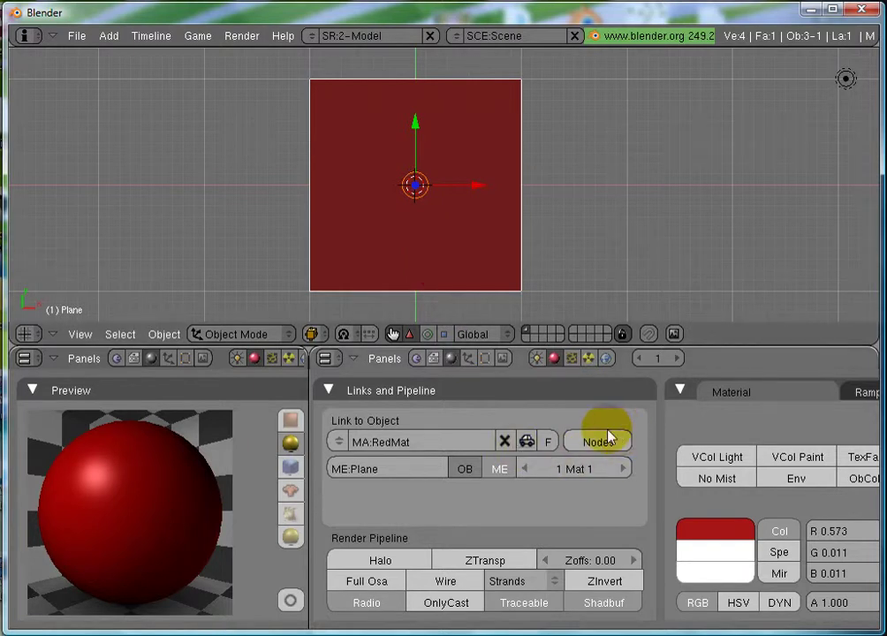
key(F9)
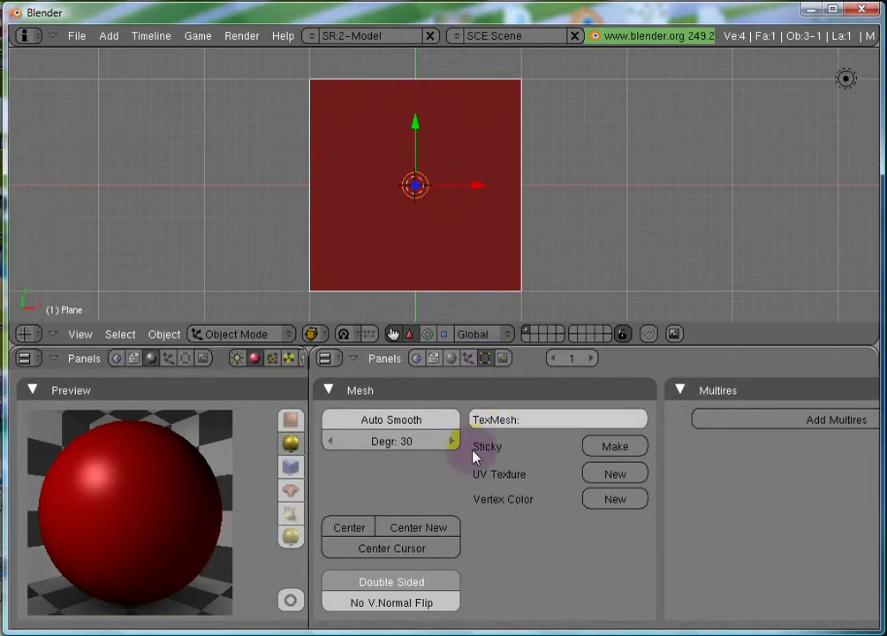
middle_drag(476, 451, 744, 483)
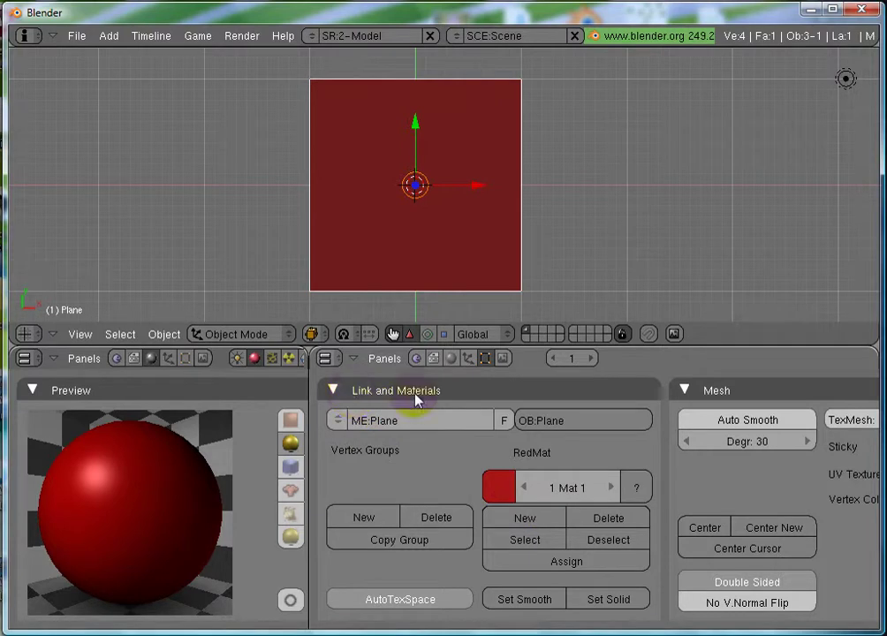
click(526, 519)
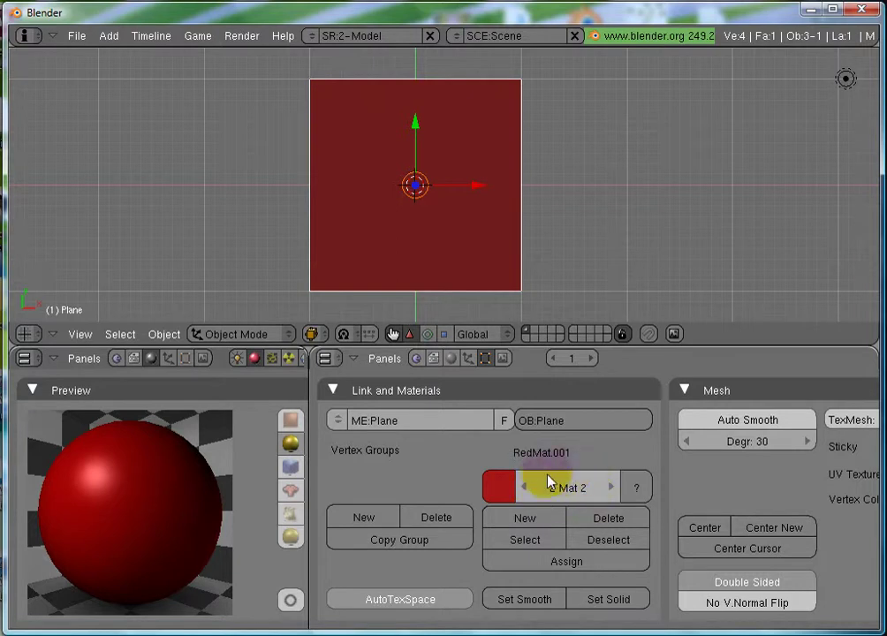
click(535, 520)
click(534, 520)
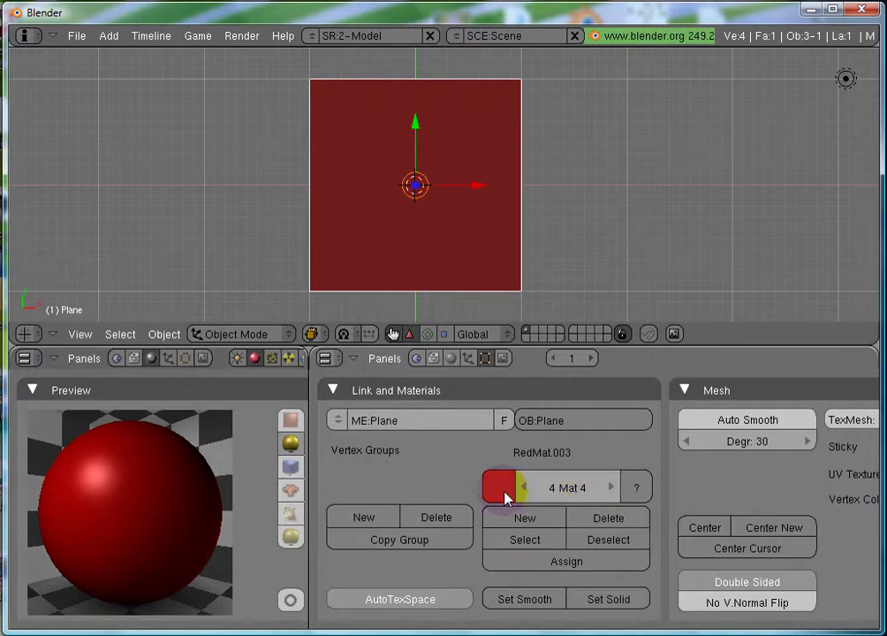
- In the material settings, step the Mat field back from slot 4 to slot 1, RedMat
click(452, 360)
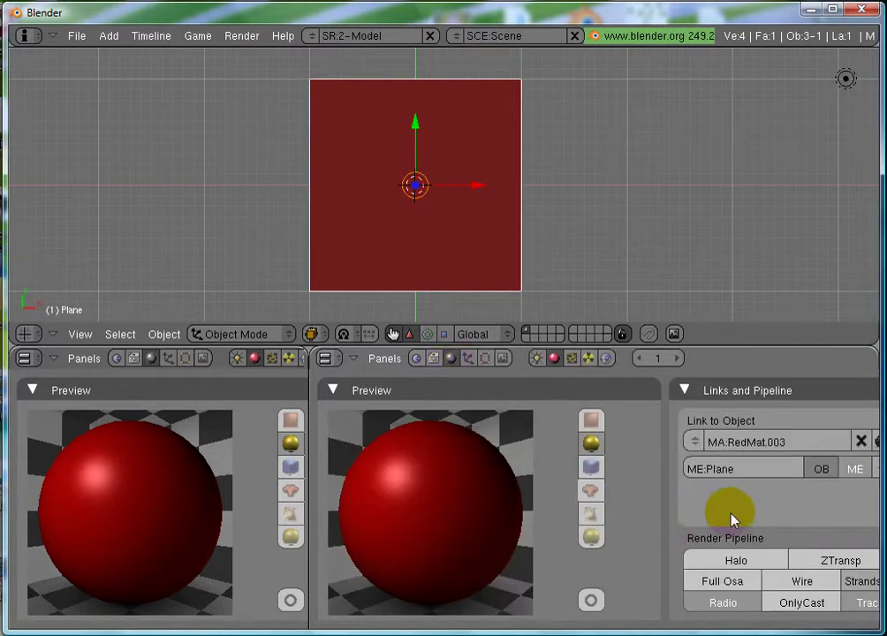
scroll(731, 518, down, 5)
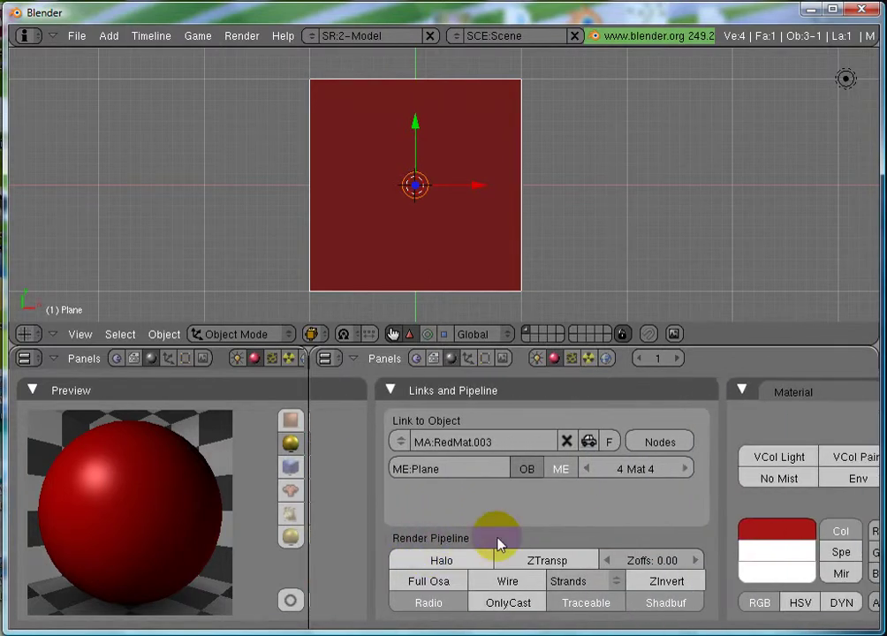
scroll(634, 481, down, 2)
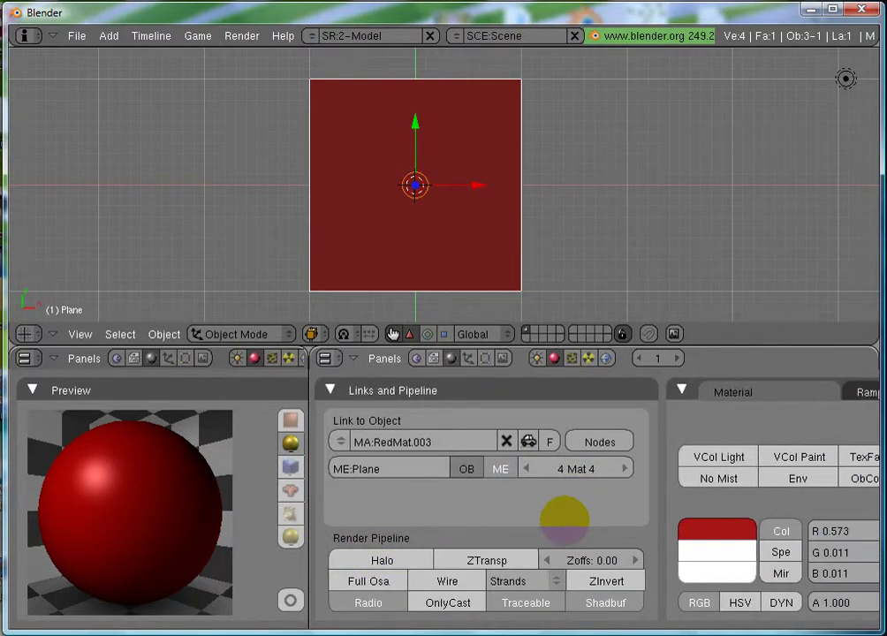
click(340, 442)
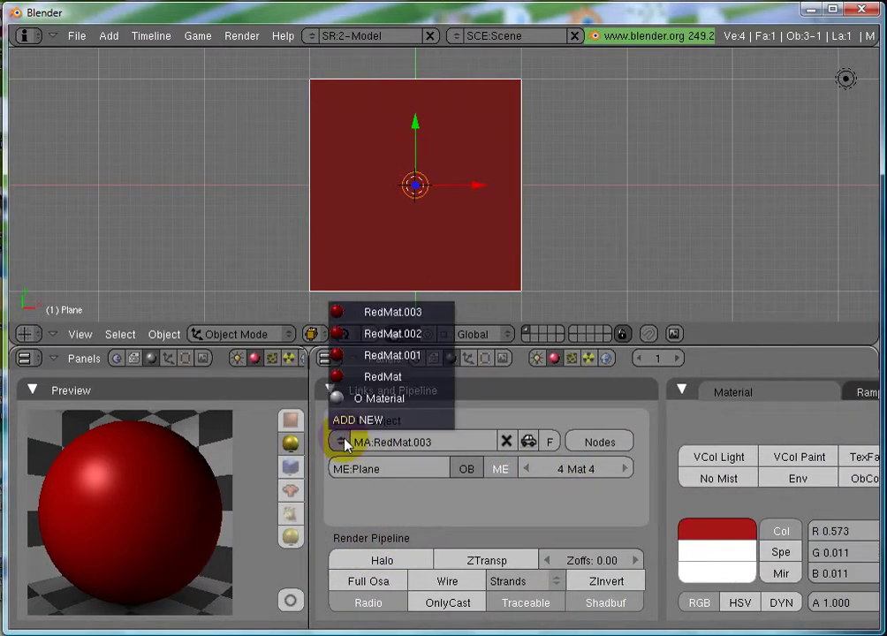
click(380, 315)
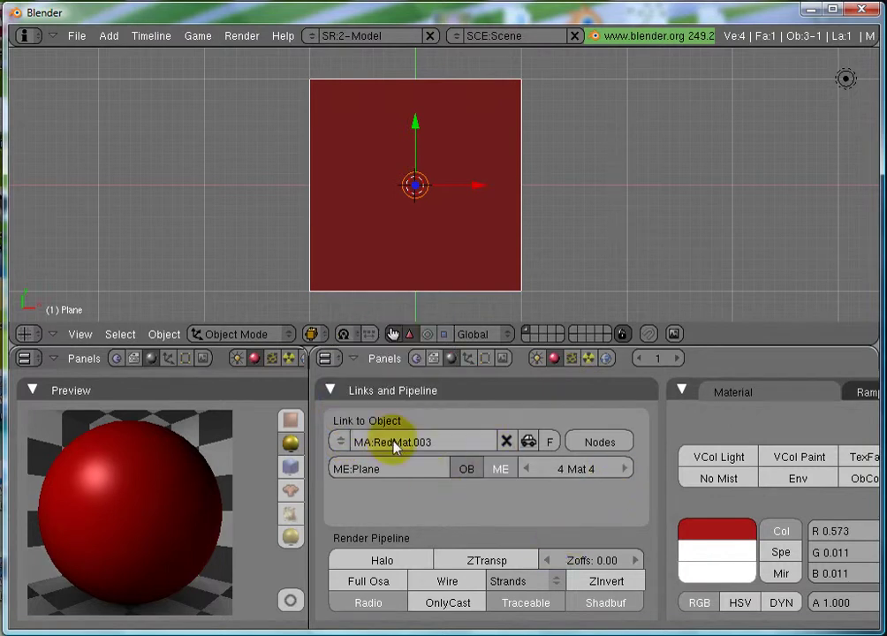
click(341, 442)
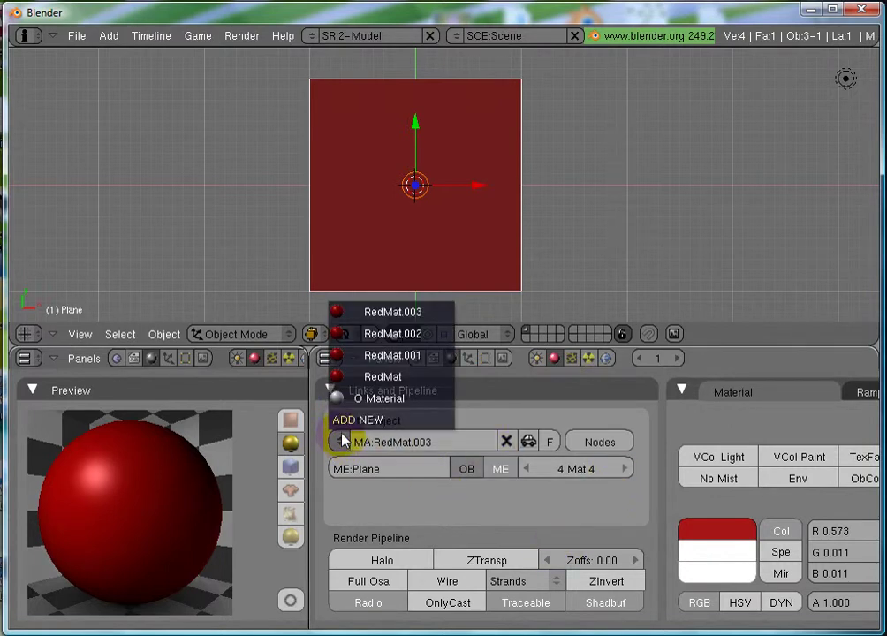
click(526, 471)
click(527, 471)
click(526, 471)
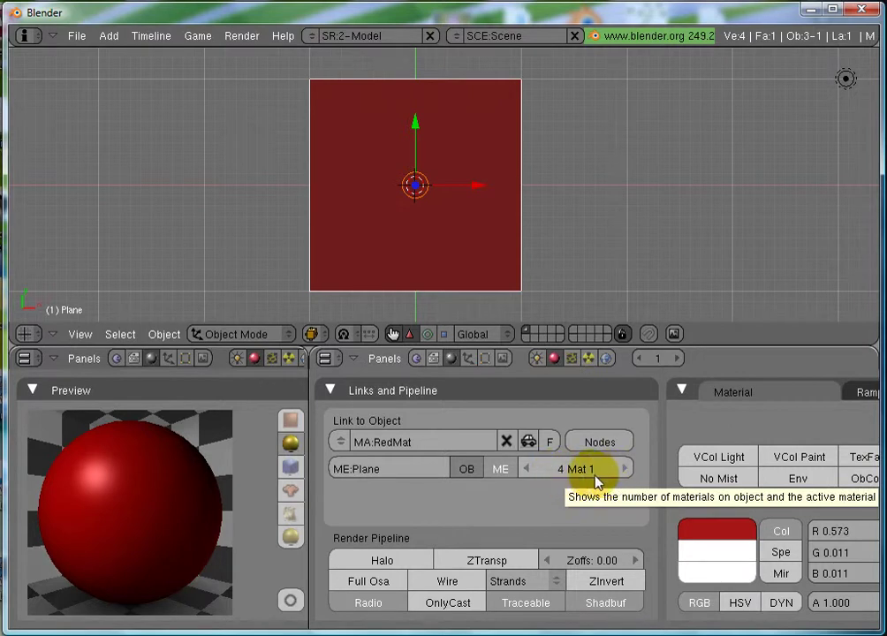
- Rename slot 2's RedMat.001 to GreenMat and colour it green
click(626, 470)
click(425, 441)
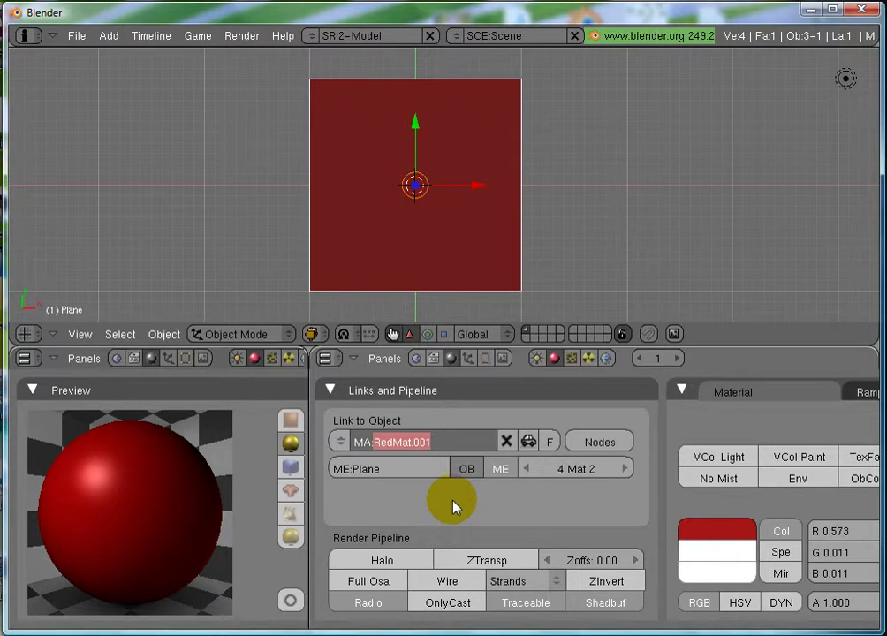
text(Green)
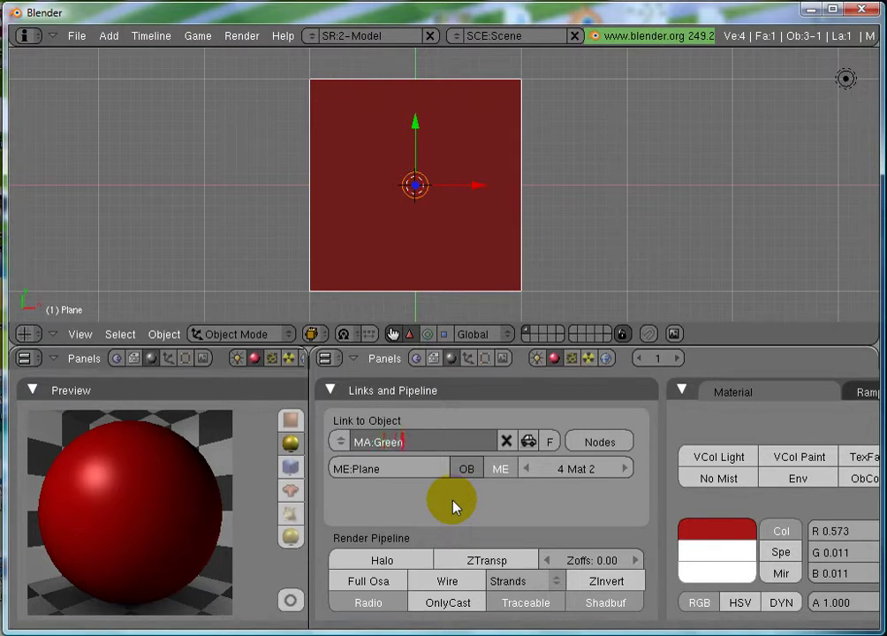
text(Mat)
key(Return)
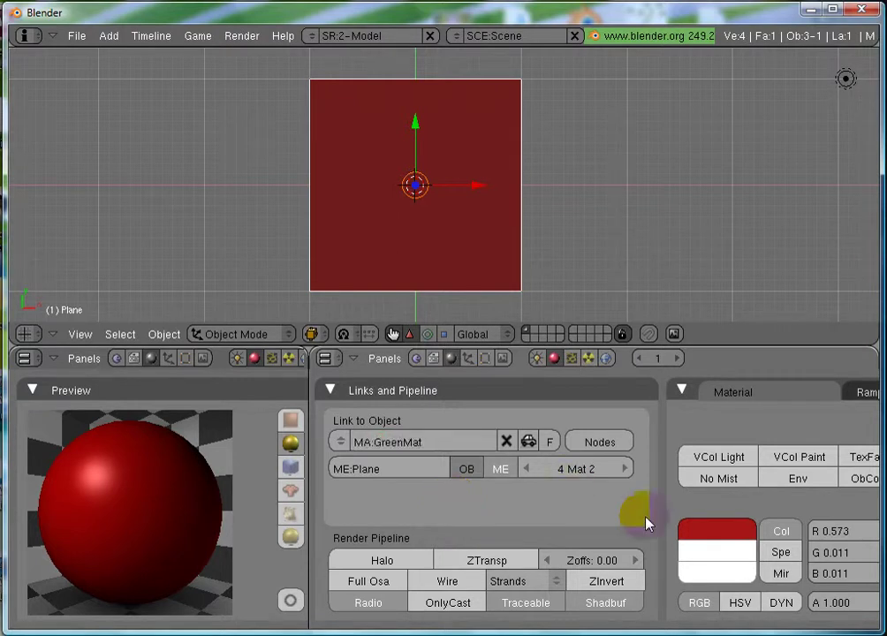
click(678, 528)
drag(377, 506, 430, 511)
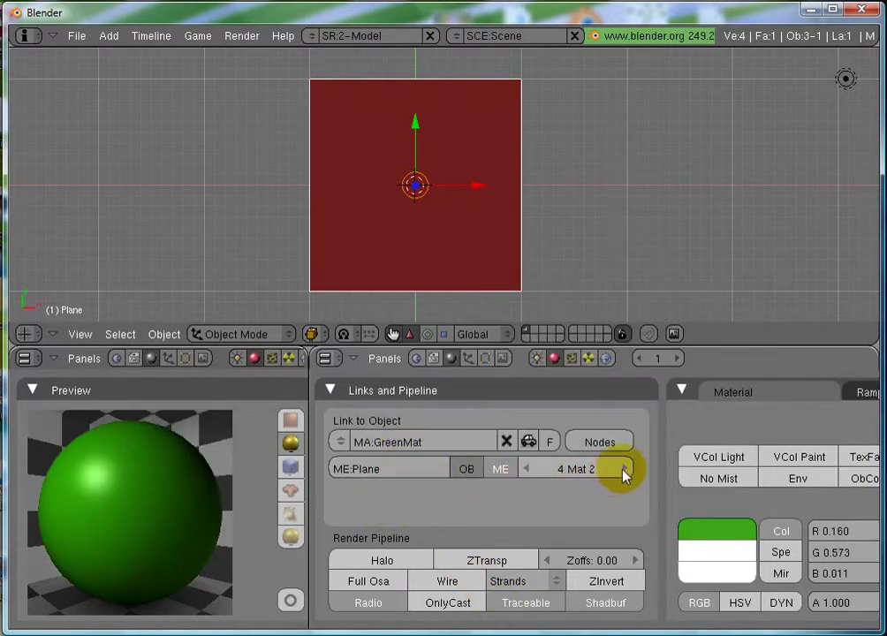
- Rename the third material BlueMat and colour it teal blue
click(626, 469)
click(391, 444)
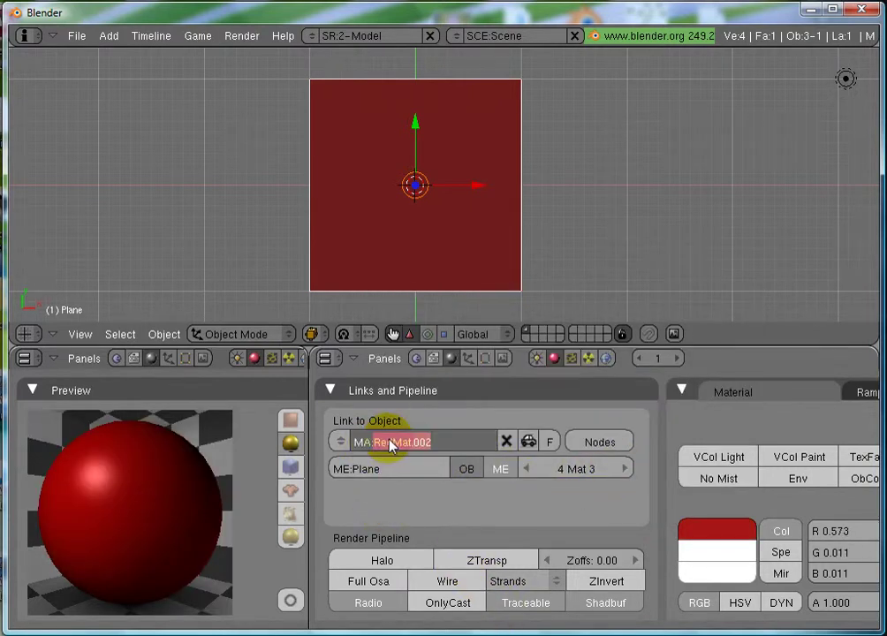
text(BlueMat)
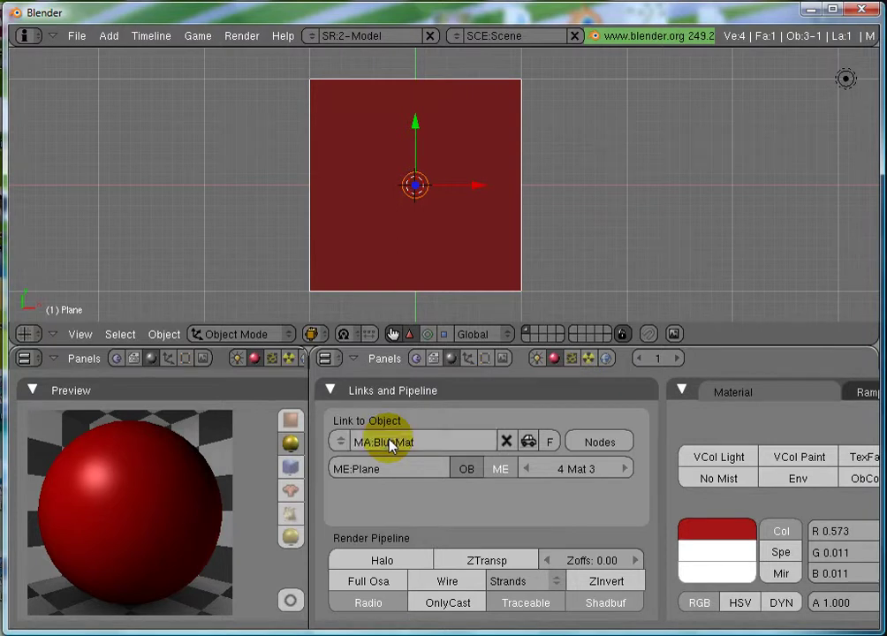
click(700, 529)
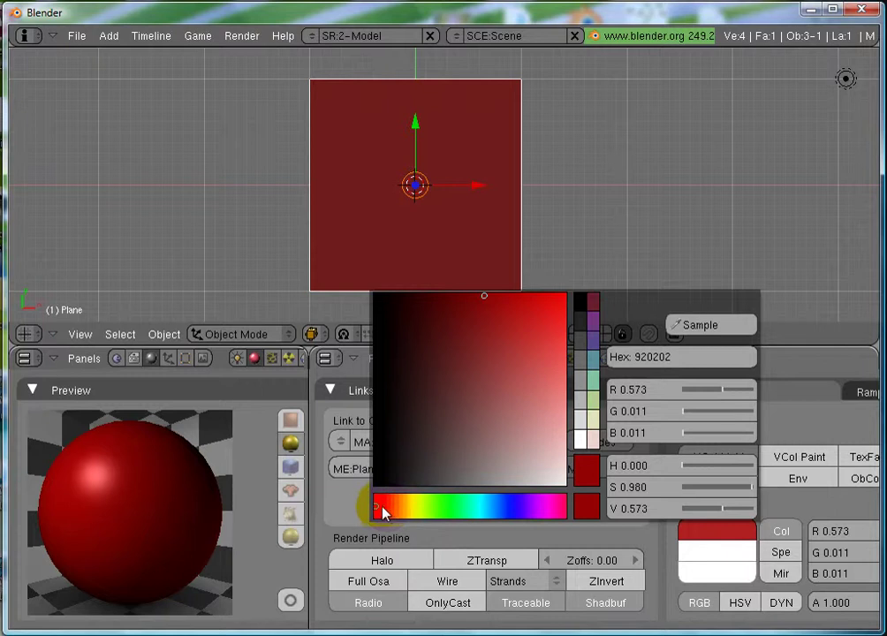
drag(382, 510, 476, 521)
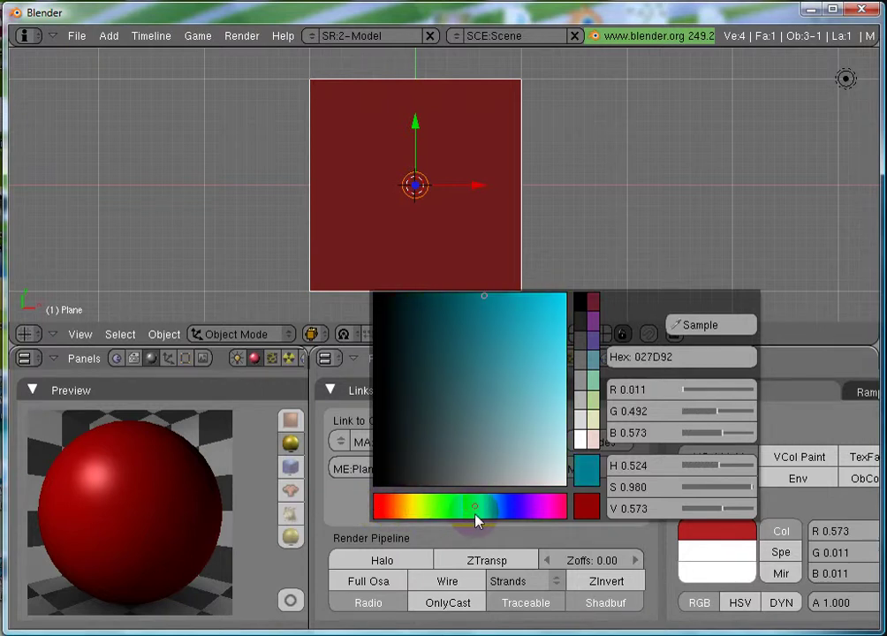
- Colour the fourth material yellow (R 0.931, G 1.000, B 0.015) and rename it YellowMat
click(624, 470)
click(709, 535)
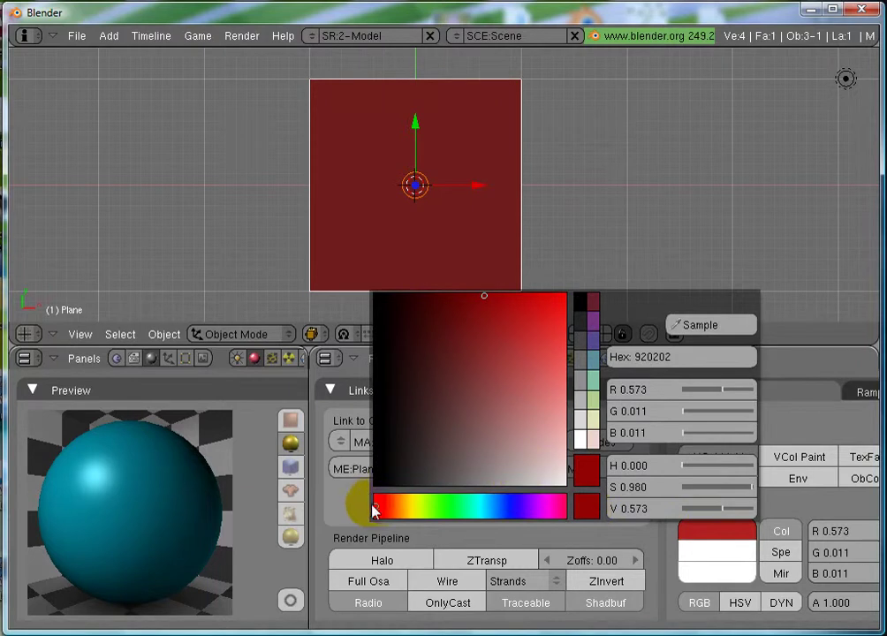
drag(375, 510, 409, 522)
drag(491, 305, 576, 303)
click(417, 443)
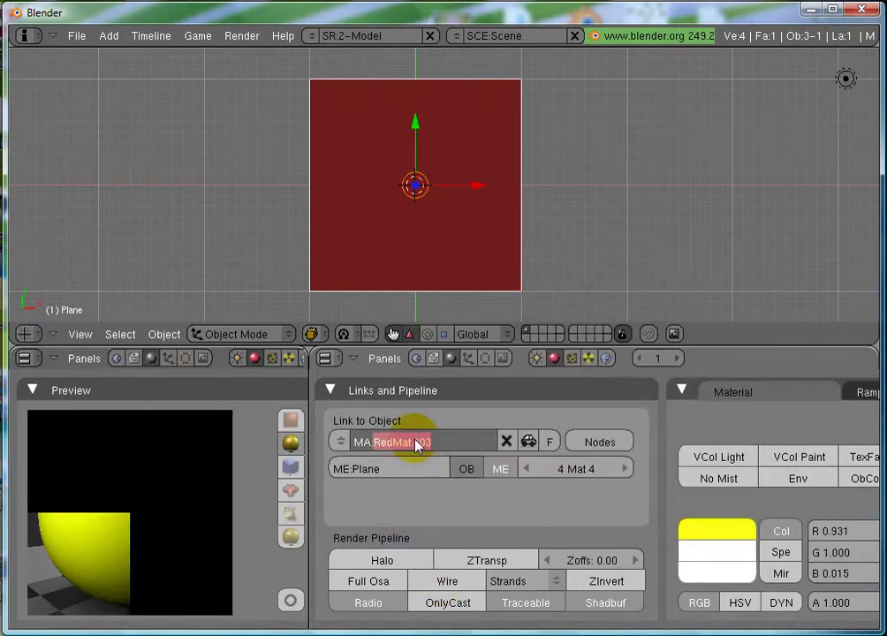
text(YellowMat)
key(Return)
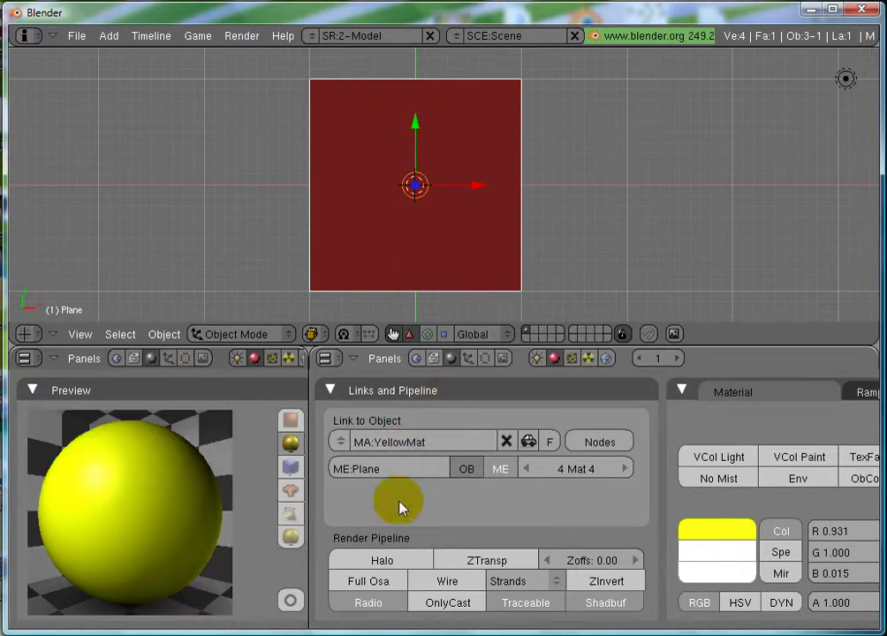
- Check the material list, then show the mesh editing settings with the Link and Materials panel visible
click(341, 441)
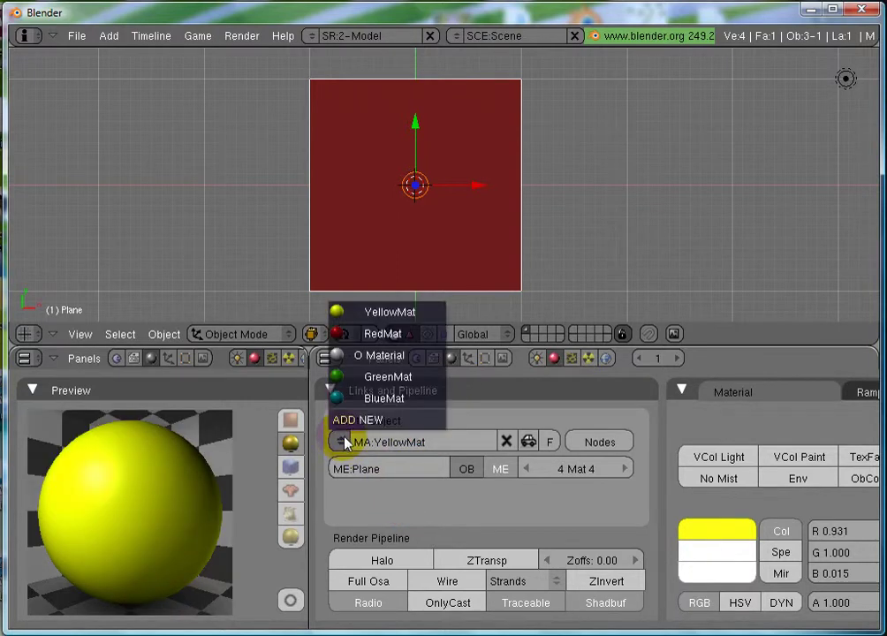
click(344, 443)
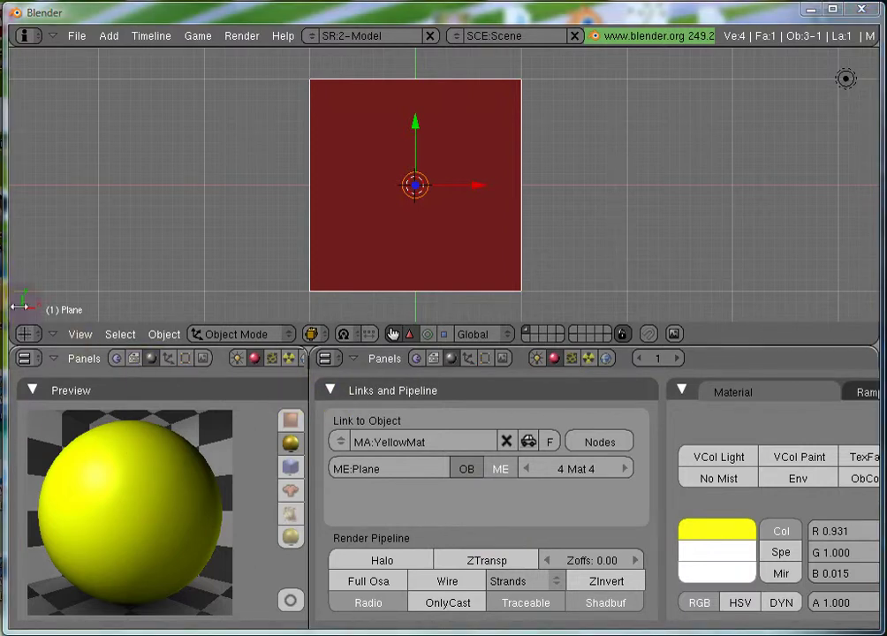
click(485, 359)
middle_drag(314, 489, 722, 486)
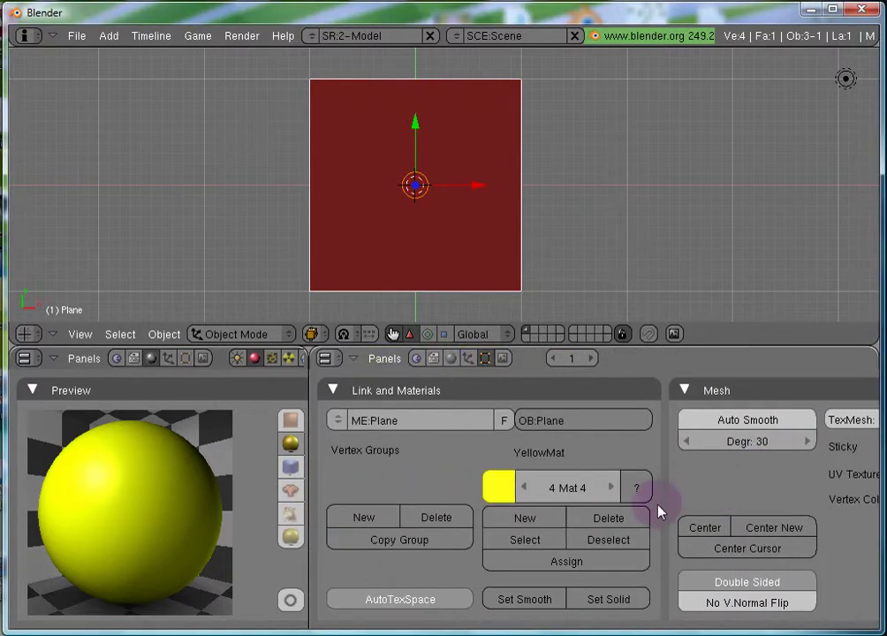
- In Edit Mode, subdivide the plane into four faces and switch to face selection
right_click(412, 249)
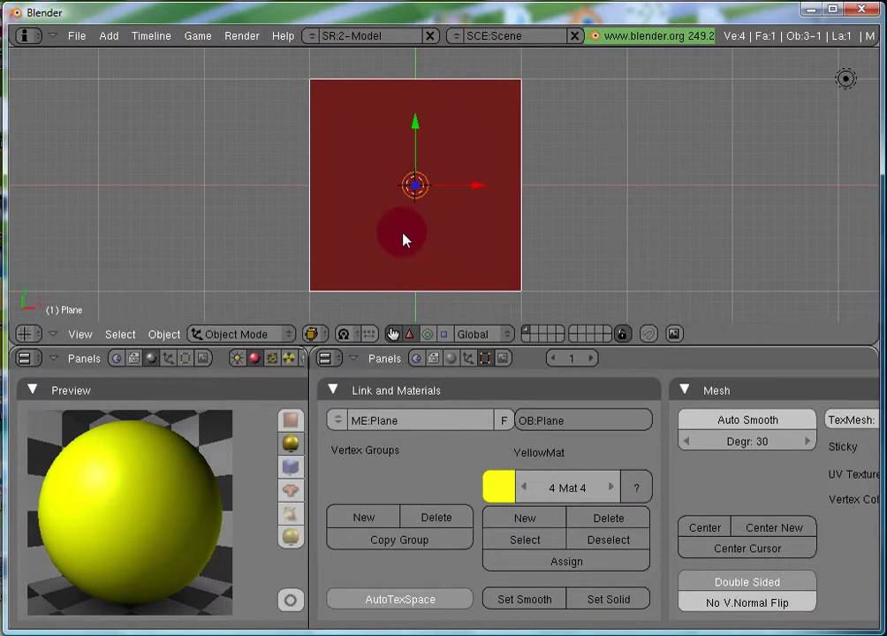
key(Tab)
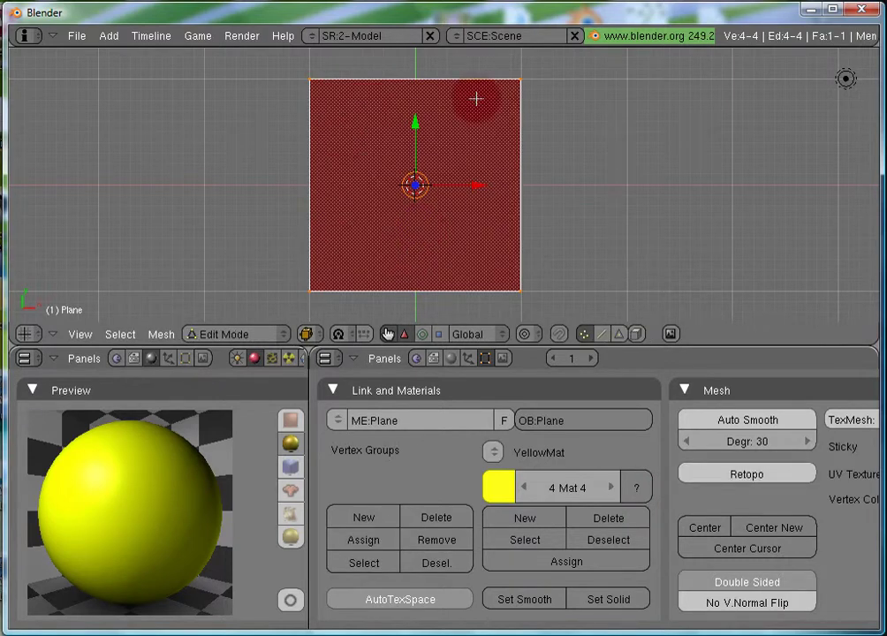
key(w)
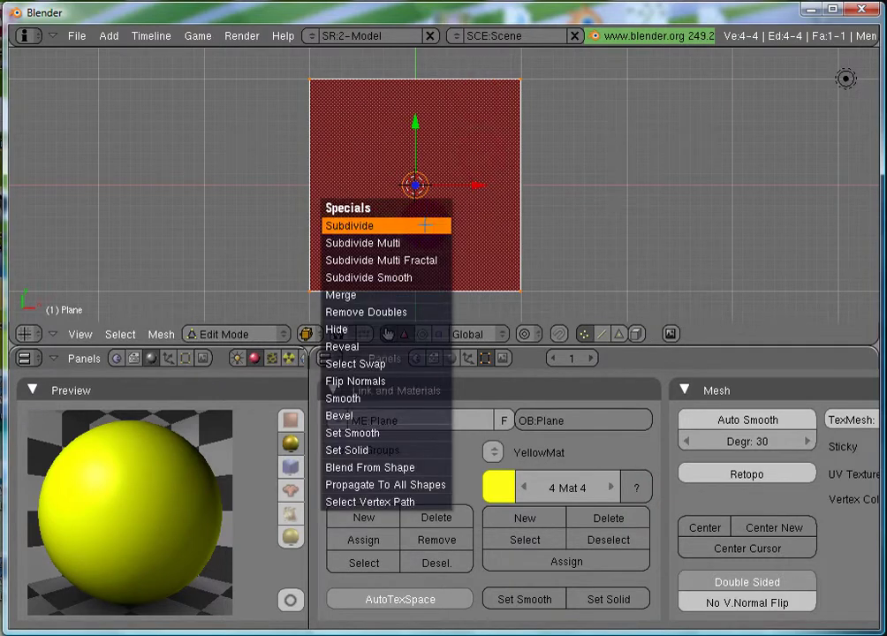
click(425, 225)
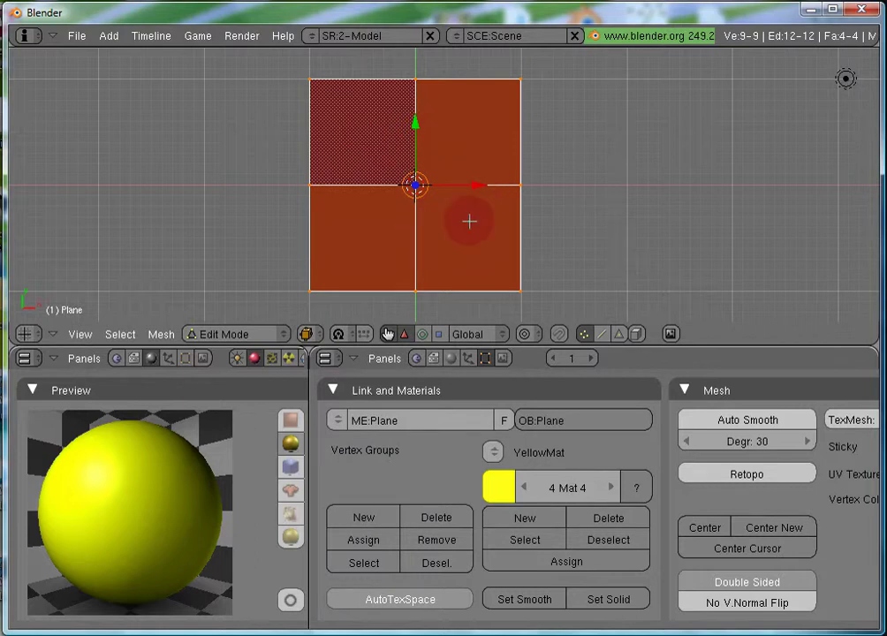
key(ctrl+Tab)
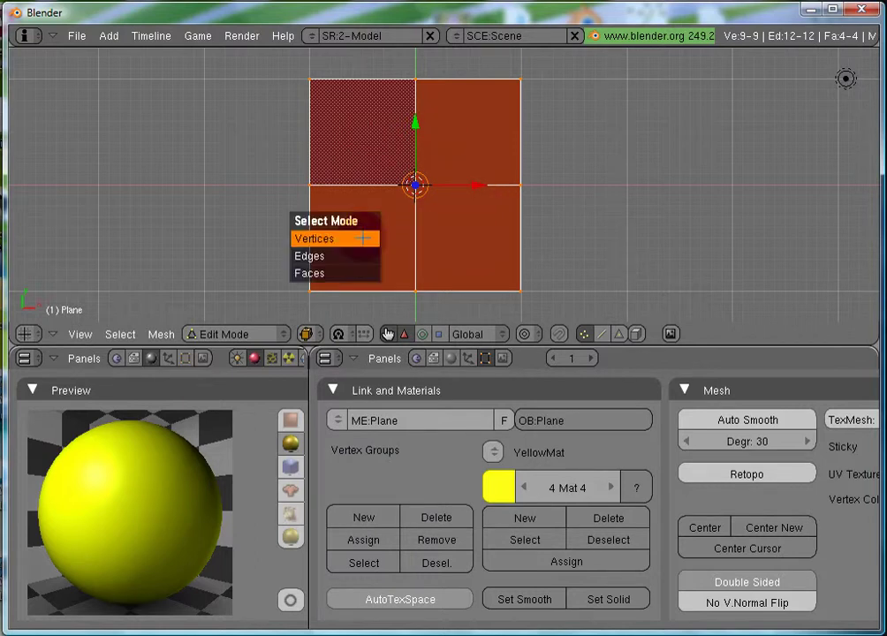
click(345, 273)
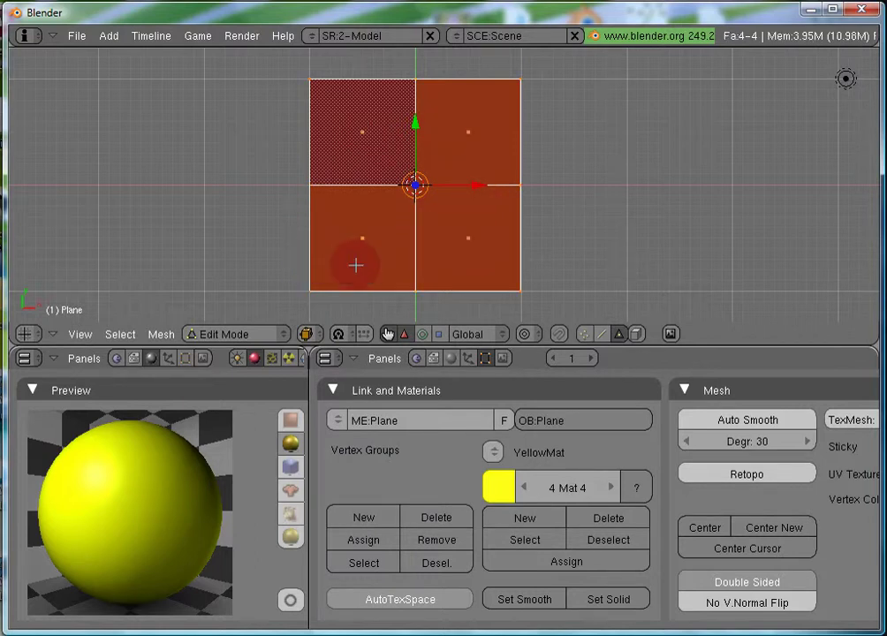
- Assign GreenMat to the top-left, BlueMat to the bottom-left and YellowMat to the bottom-right face
right_click(382, 141)
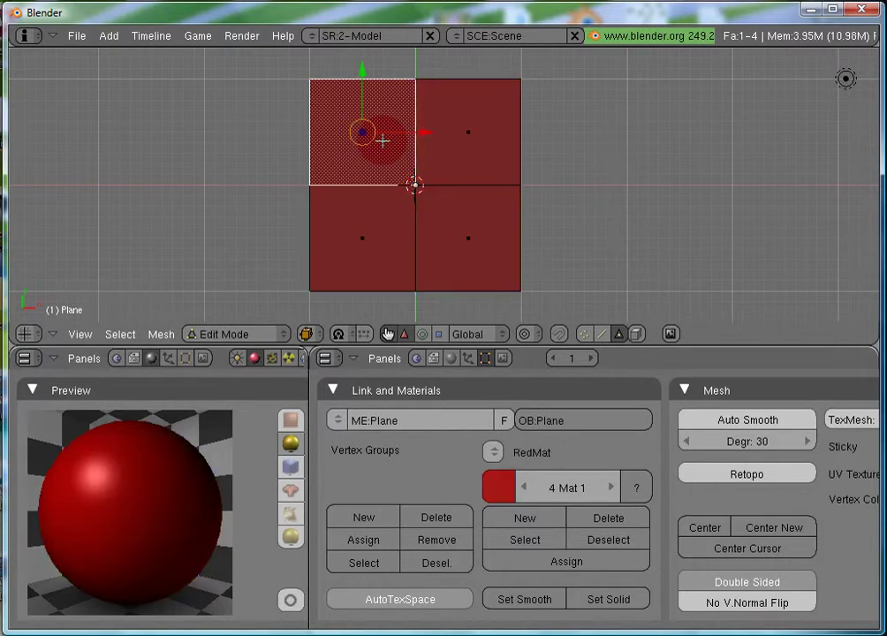
click(613, 487)
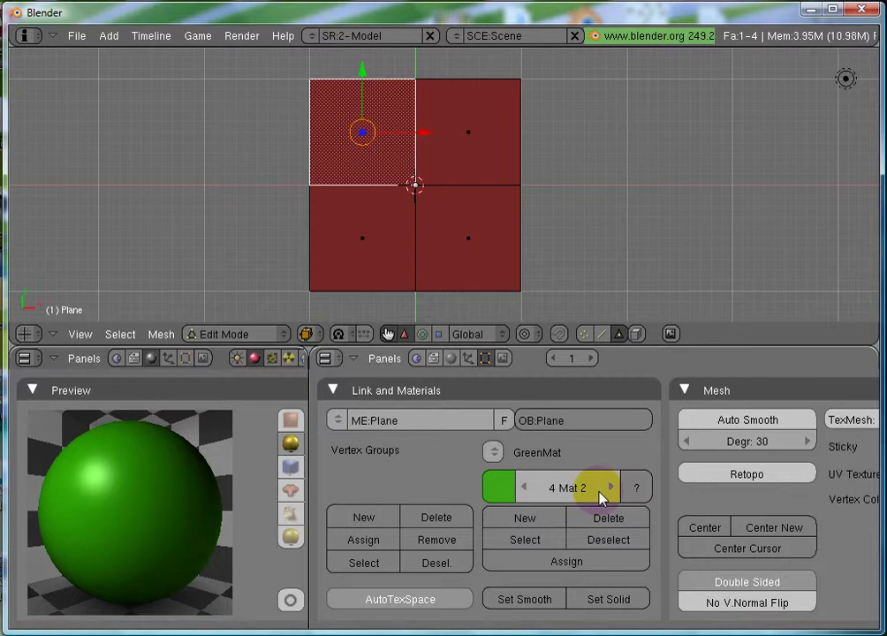
click(568, 561)
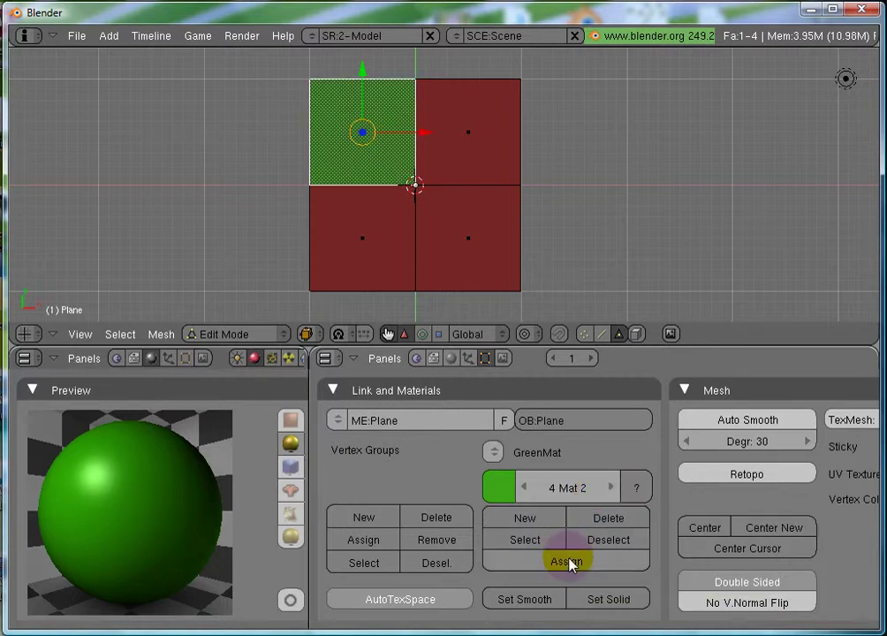
right_click(362, 214)
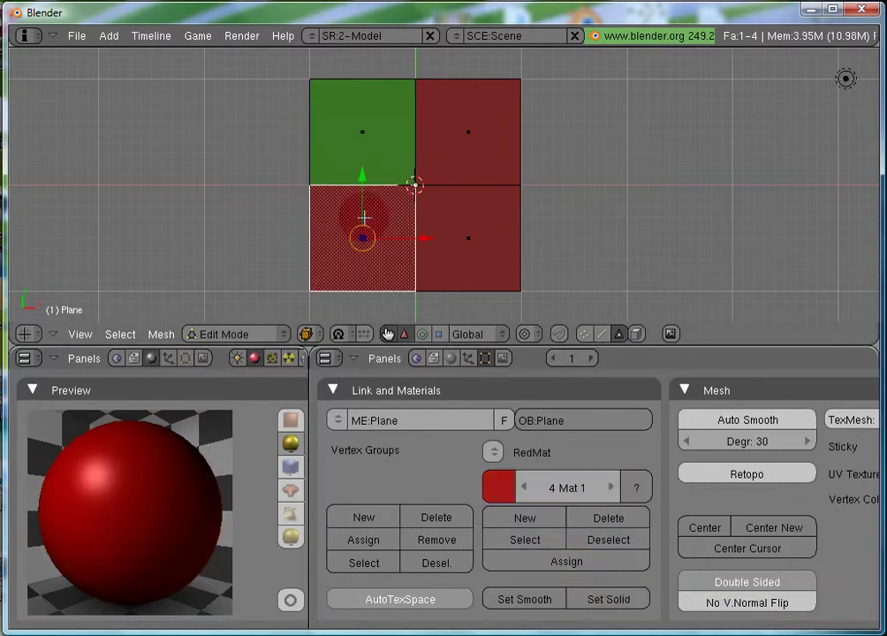
click(607, 487)
click(609, 487)
click(570, 562)
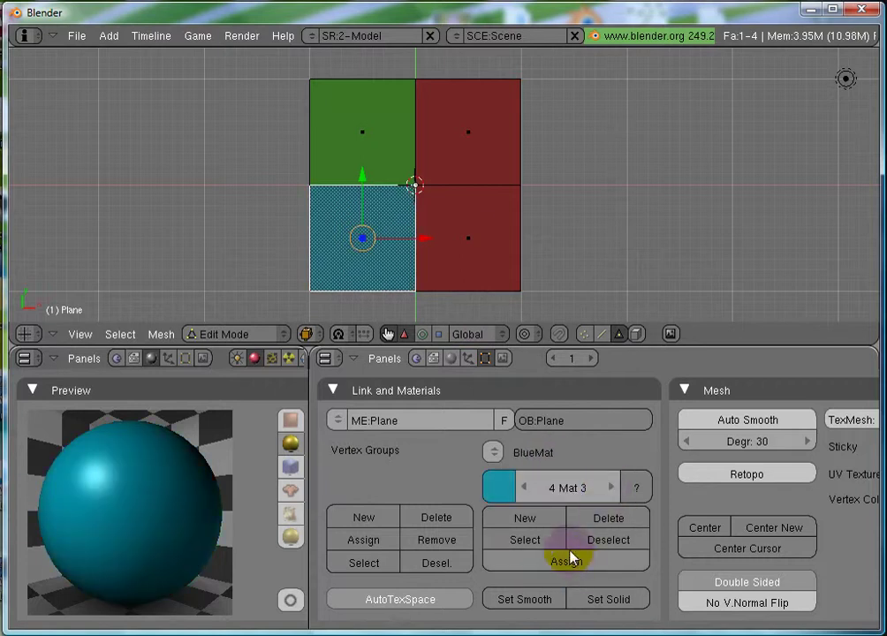
right_click(481, 263)
click(609, 488)
click(609, 488)
click(608, 488)
click(569, 562)
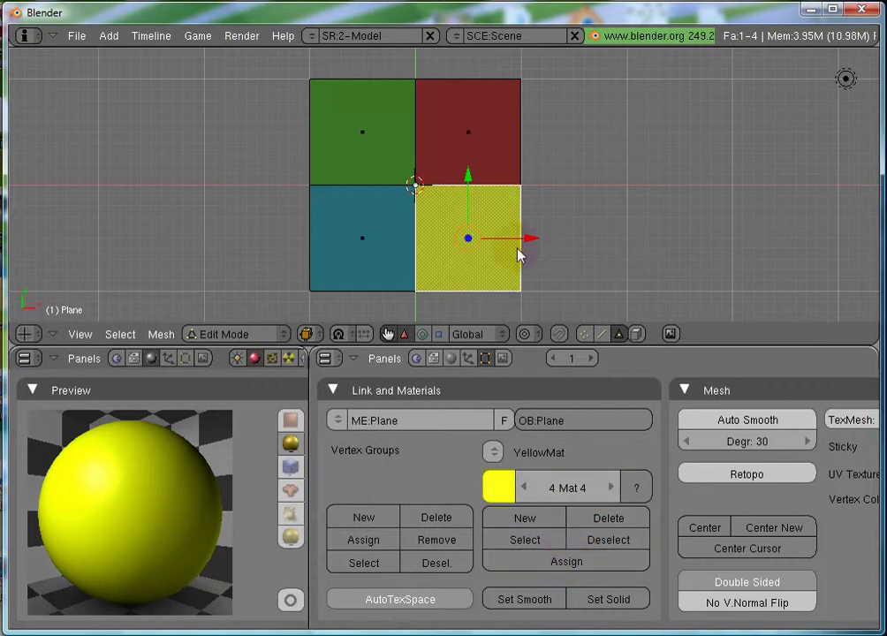
- Return to Object Mode and bring back the material settings showing YellowMat
key(Tab)
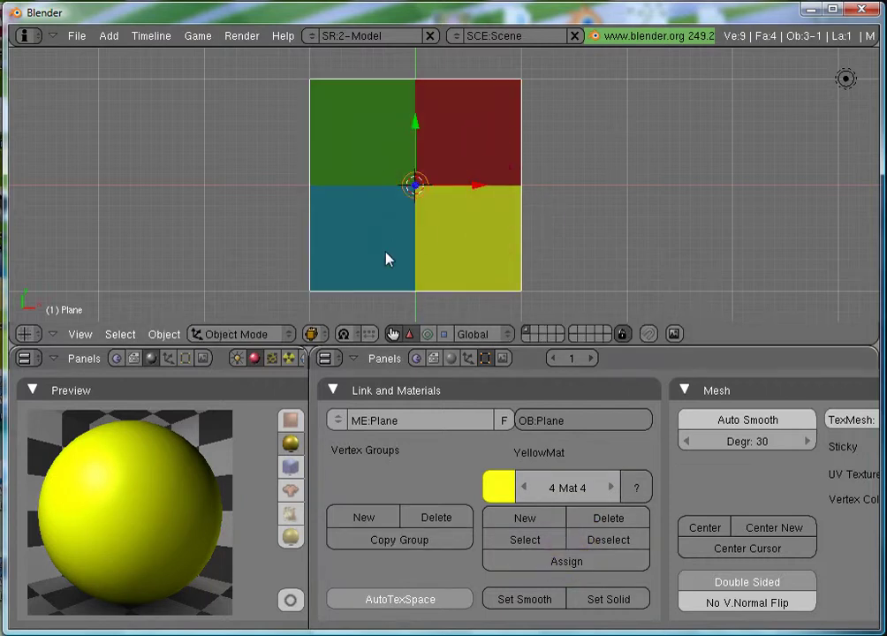
click(452, 358)
click(696, 442)
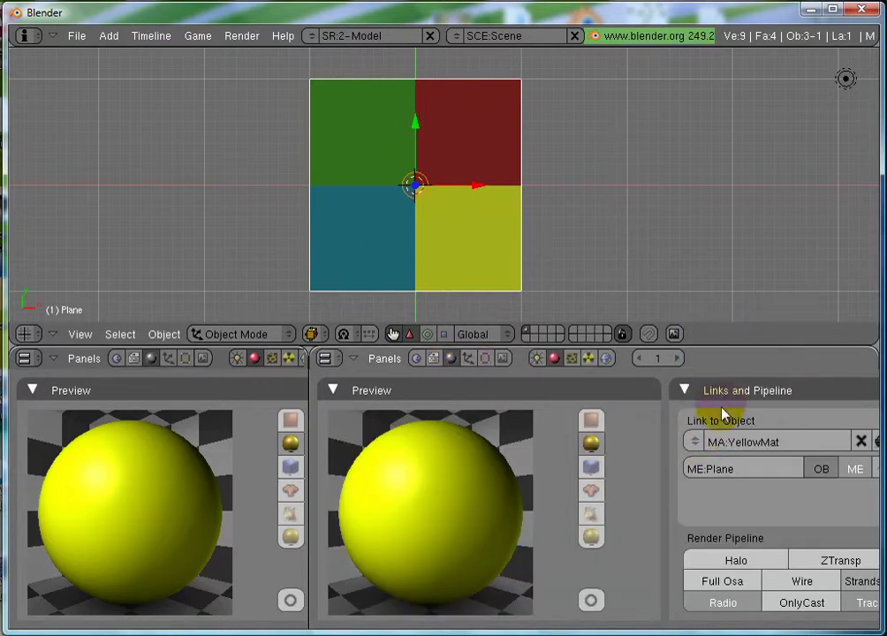
click(704, 439)
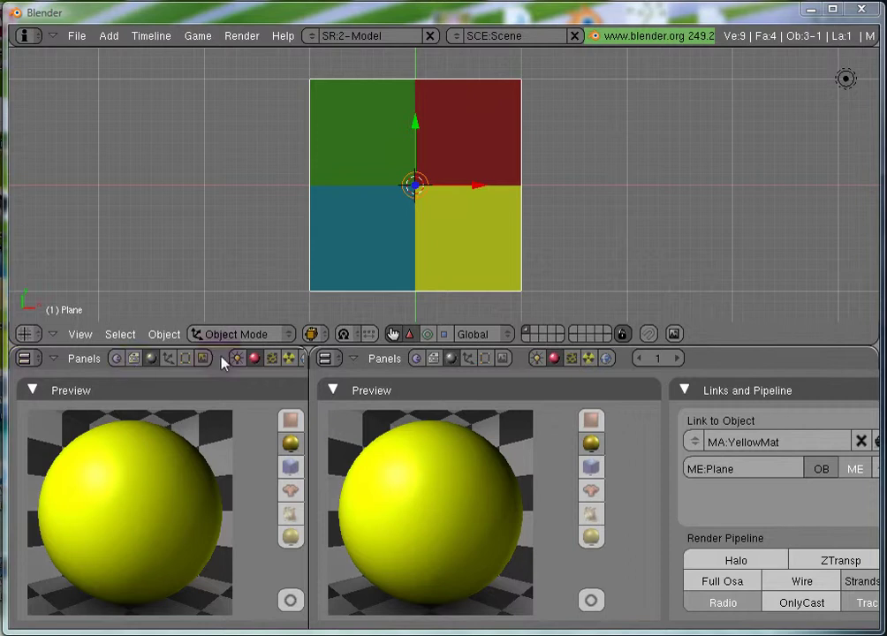
- Pan the material buttons to reveal YellowMat's empty Texture panel
scroll(669, 456, down, 10)
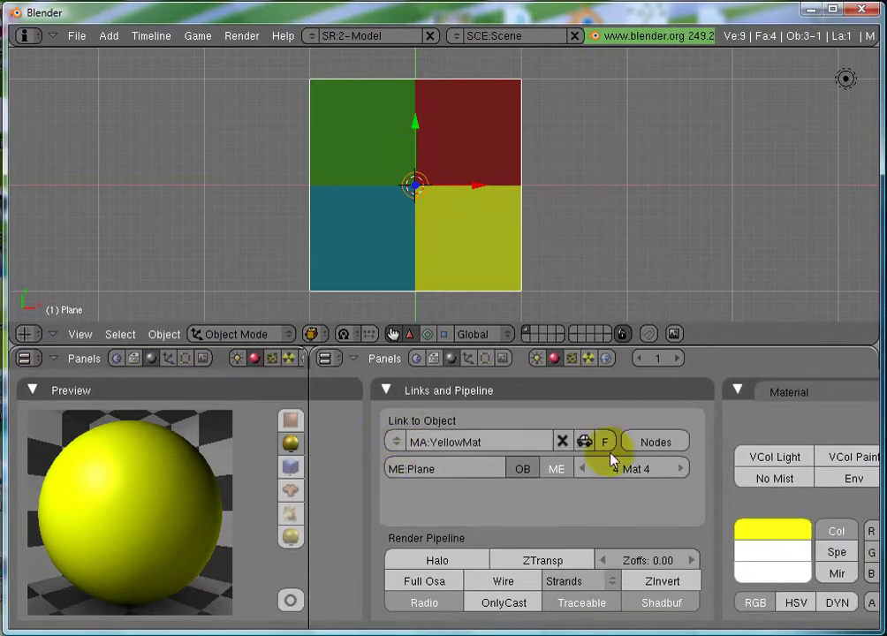
scroll(606, 466, down, 8)
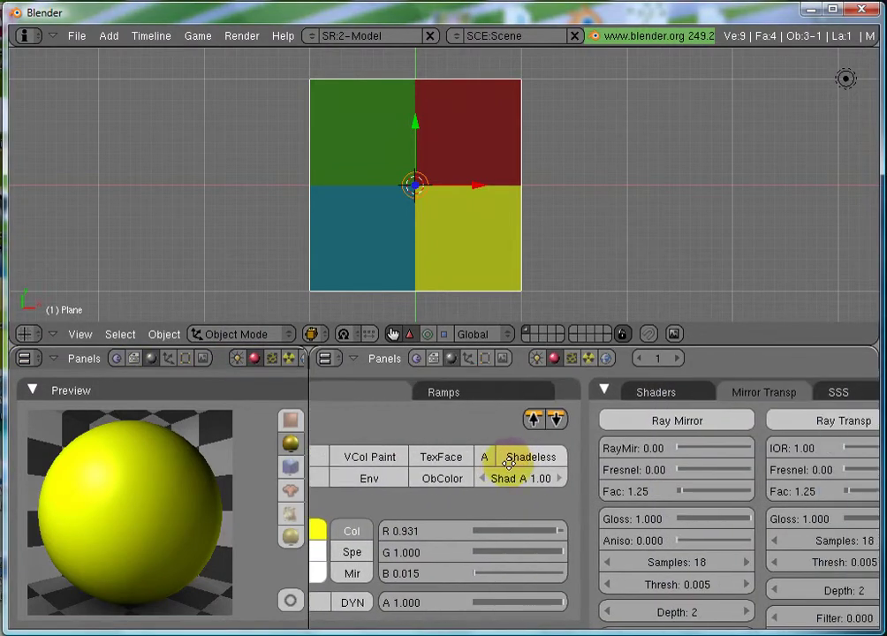
scroll(601, 451, down, 4)
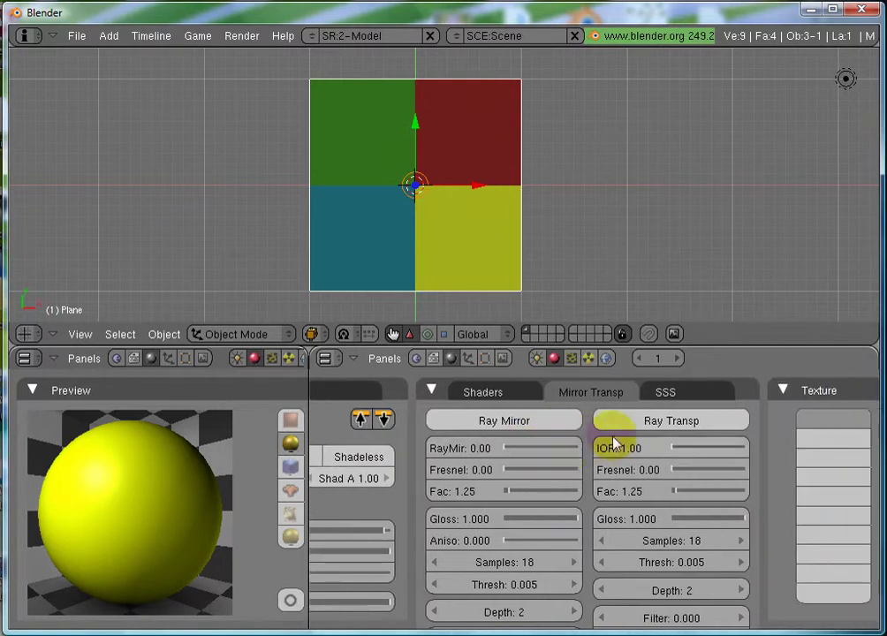
middle_drag(775, 436, 524, 439)
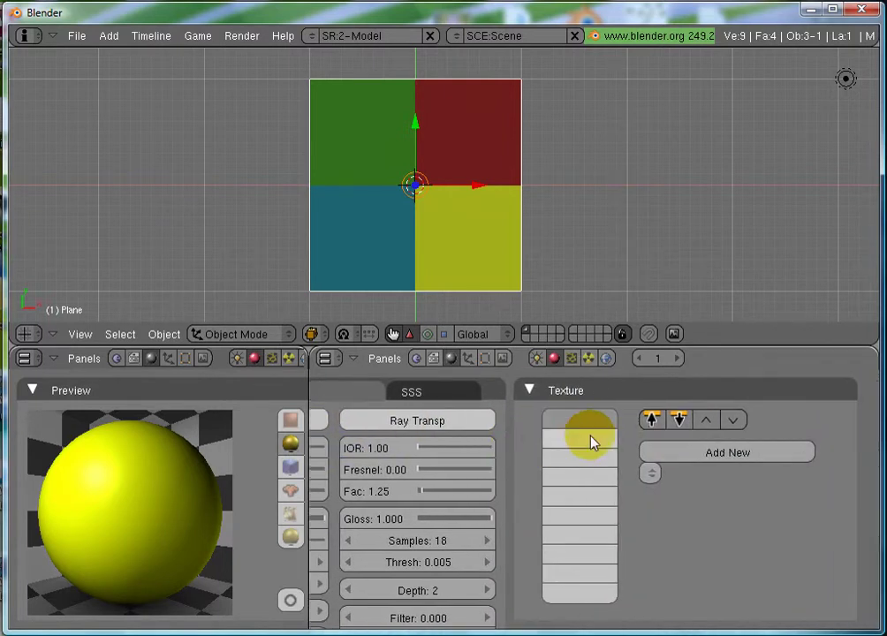
middle_drag(639, 426, 882, 460)
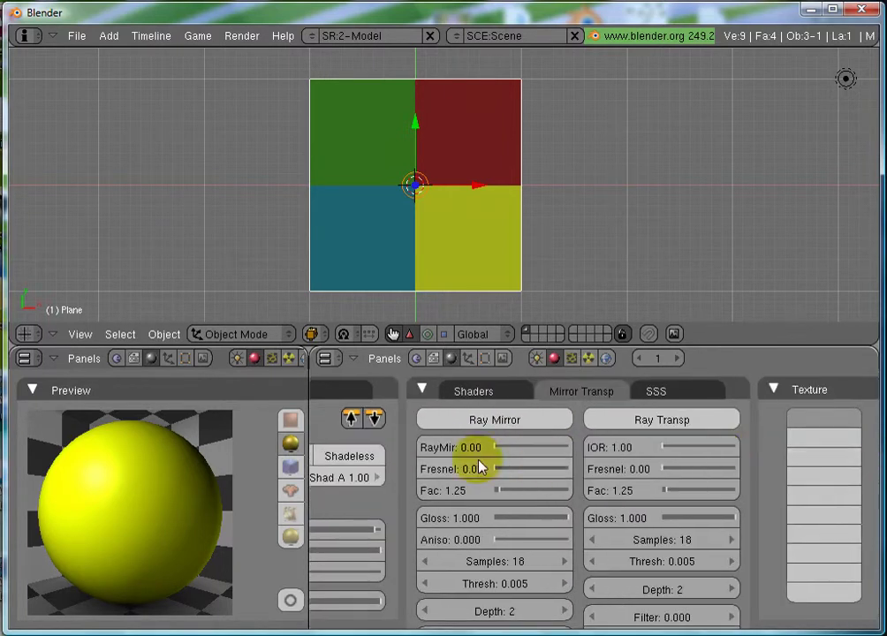
scroll(638, 457, down, 5)
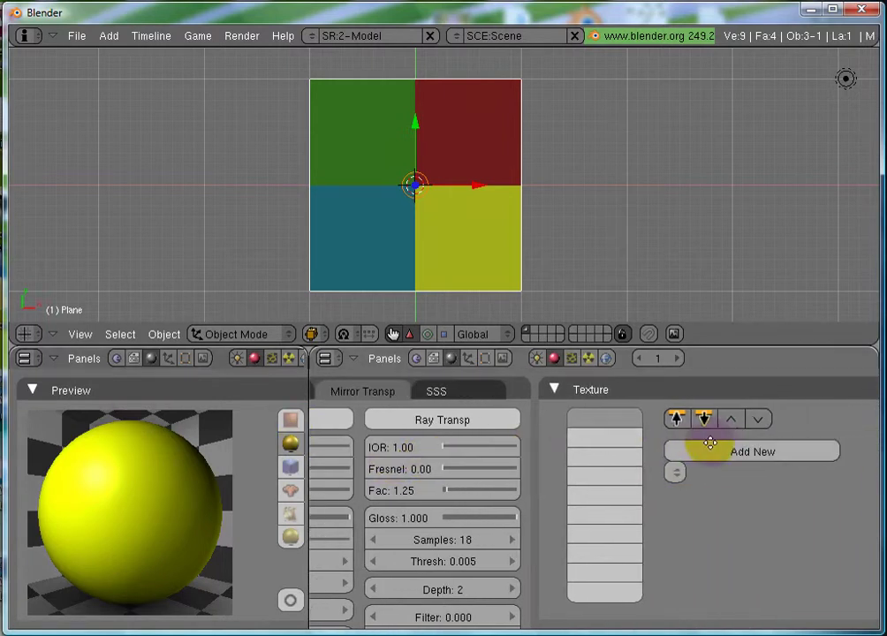
scroll(659, 439, down, 1)
middle_drag(659, 439, 554, 438)
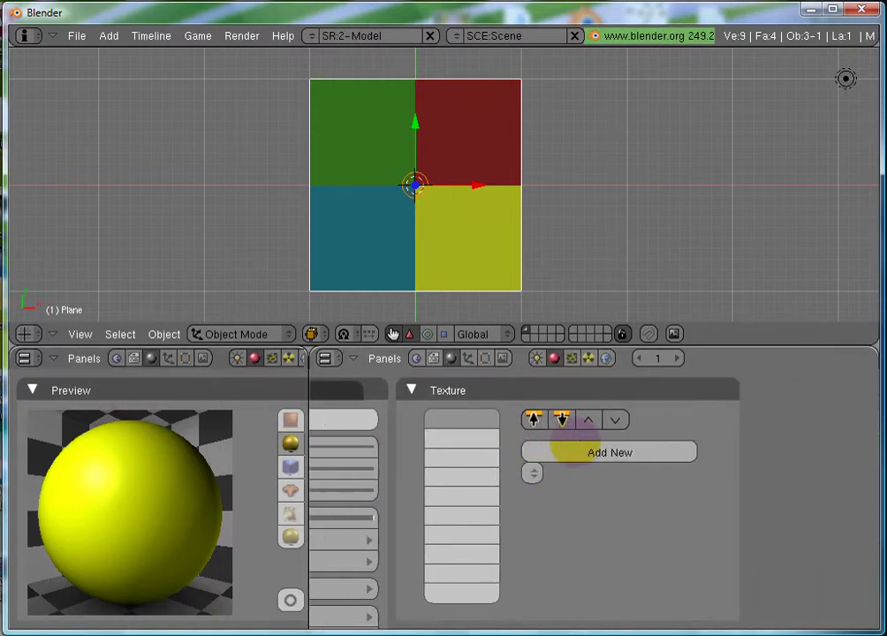
- Add a new texture to YellowMat and name it YellowGreenStripes
click(574, 452)
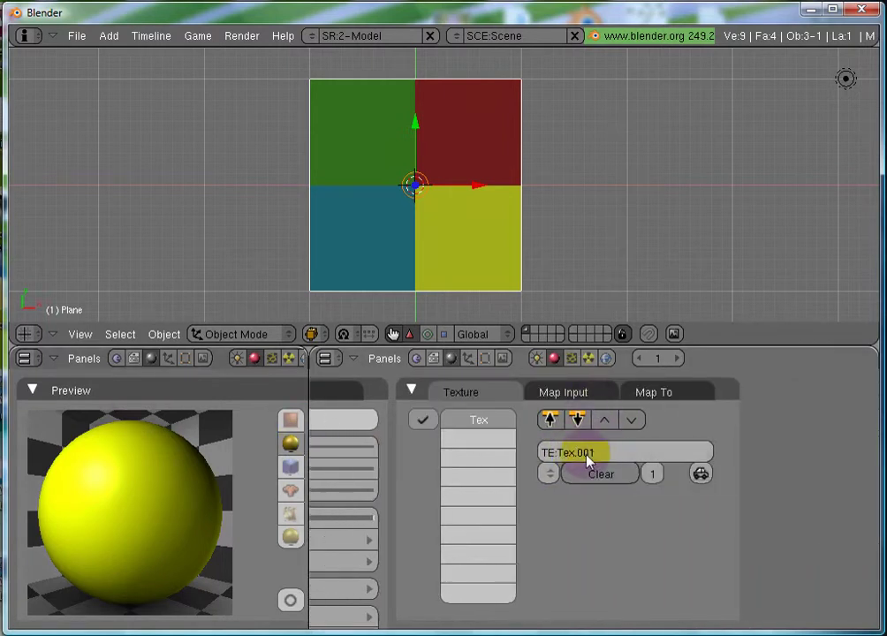
click(575, 454)
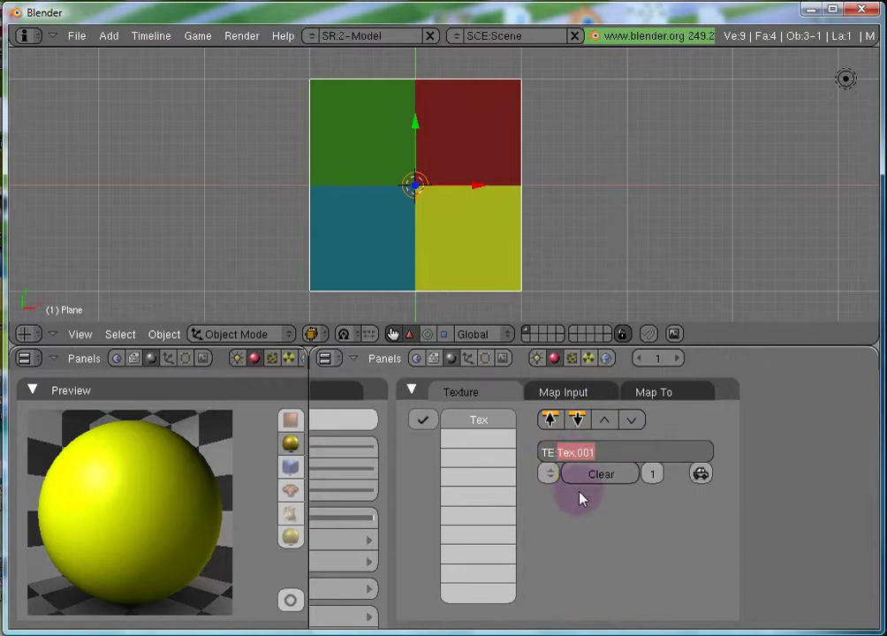
text(Yekki)
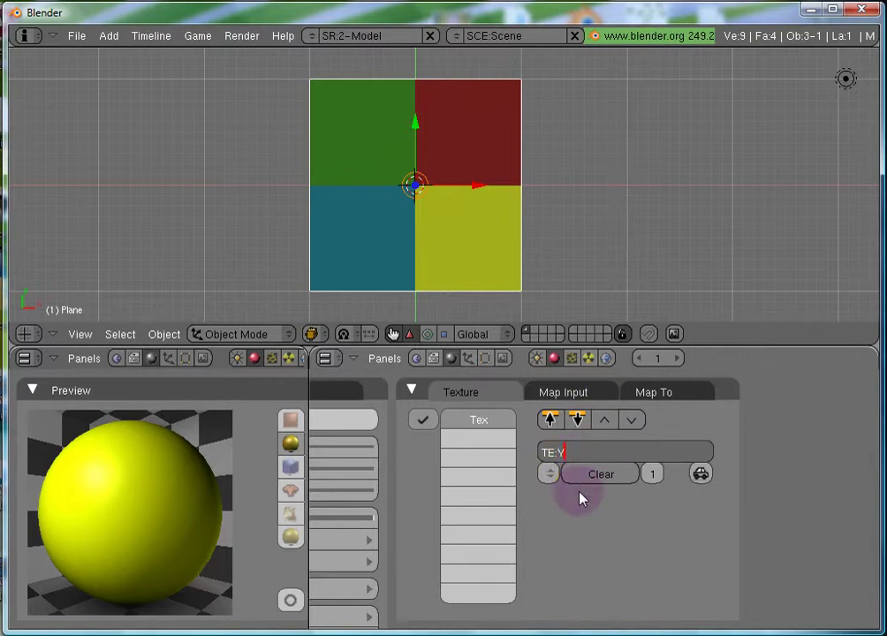
key(BackSpace)
key(BackSpace)
key(BackSpace)
text(llowGreenStripes)
key(Return)
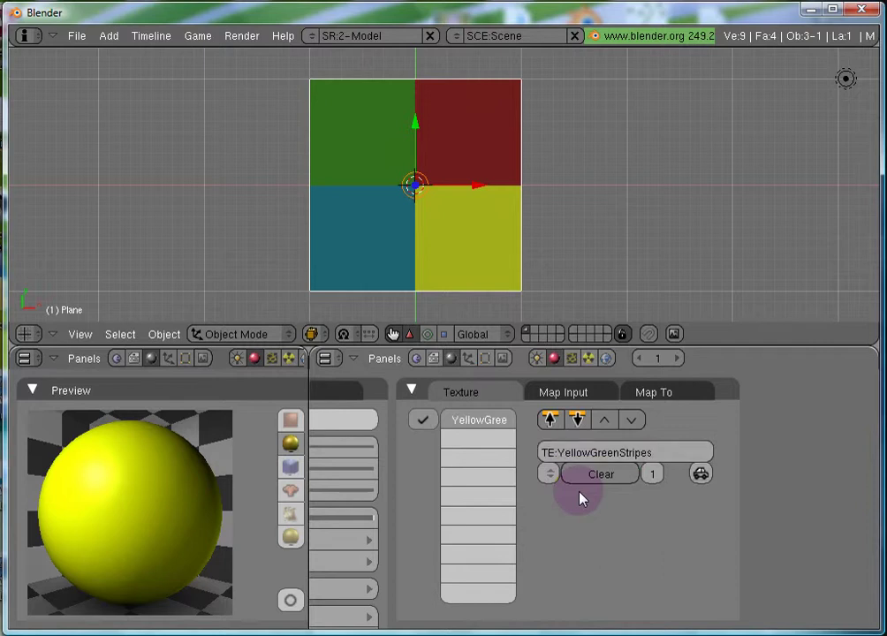
- In the texture settings, set the texture type to Wood
click(573, 359)
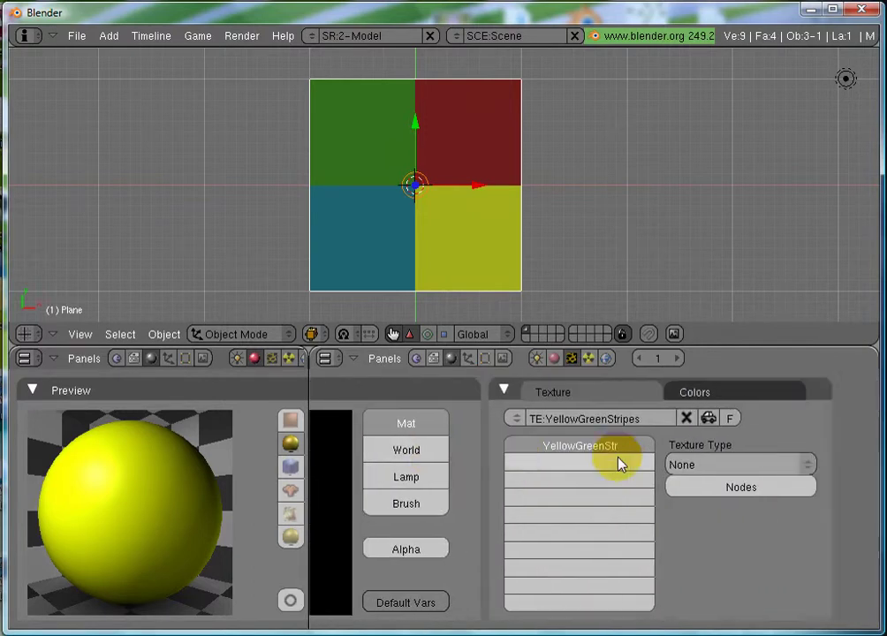
click(618, 465)
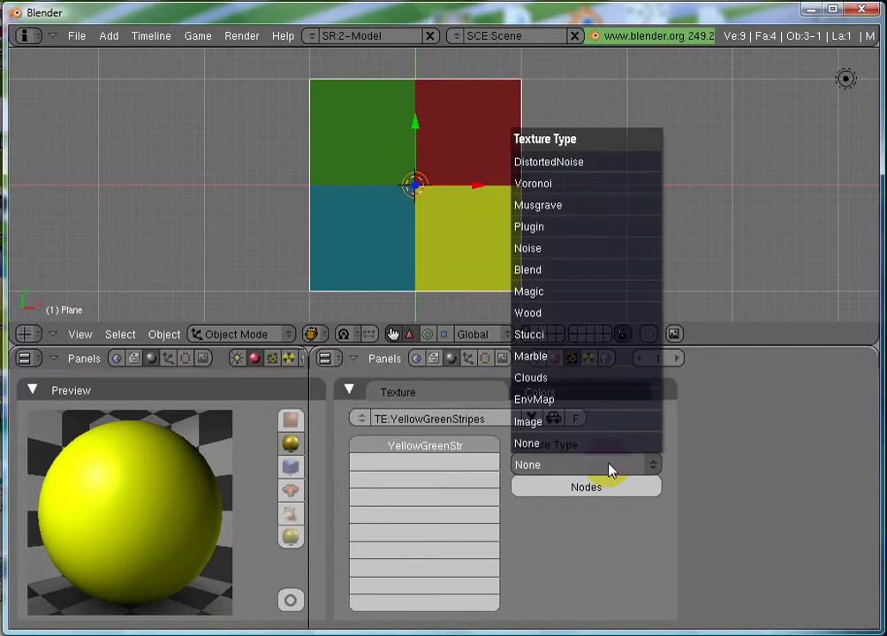
click(569, 320)
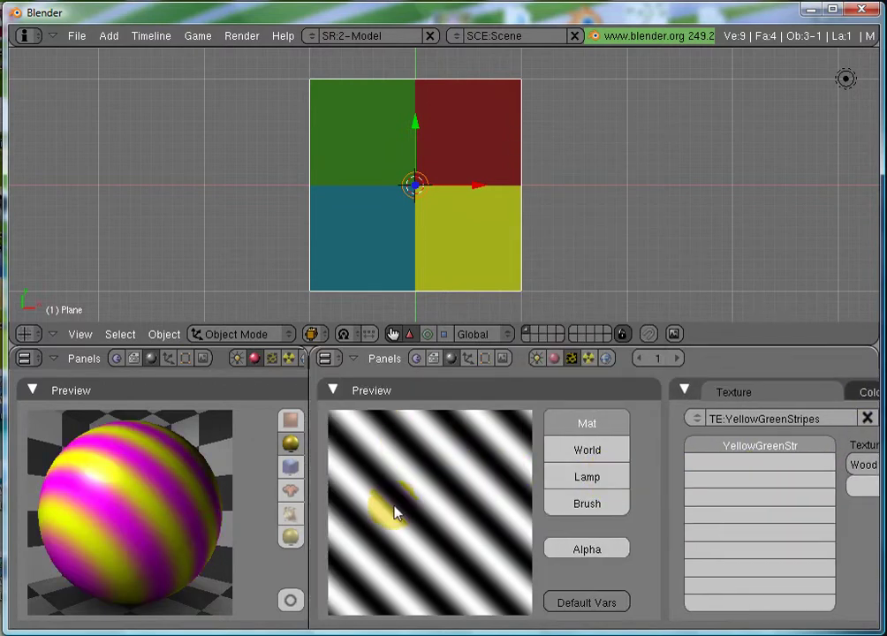
click(122, 498)
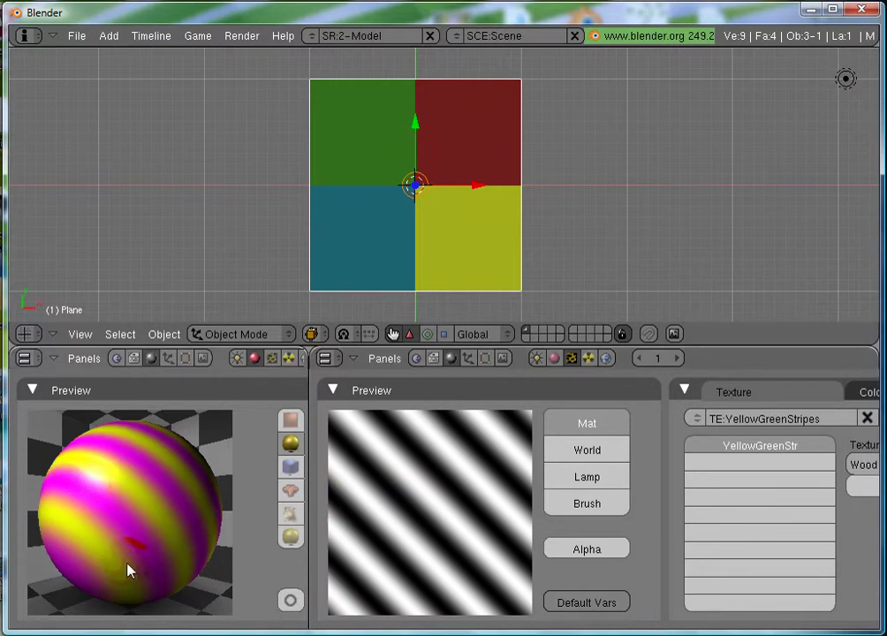
drag(130, 573, 101, 447)
drag(177, 464, 115, 452)
- In the texture's Map To settings, change the blend colour from magenta to cyan (R 0.000, G 0.956, B 1.000)
click(556, 358)
scroll(692, 465, right, 5)
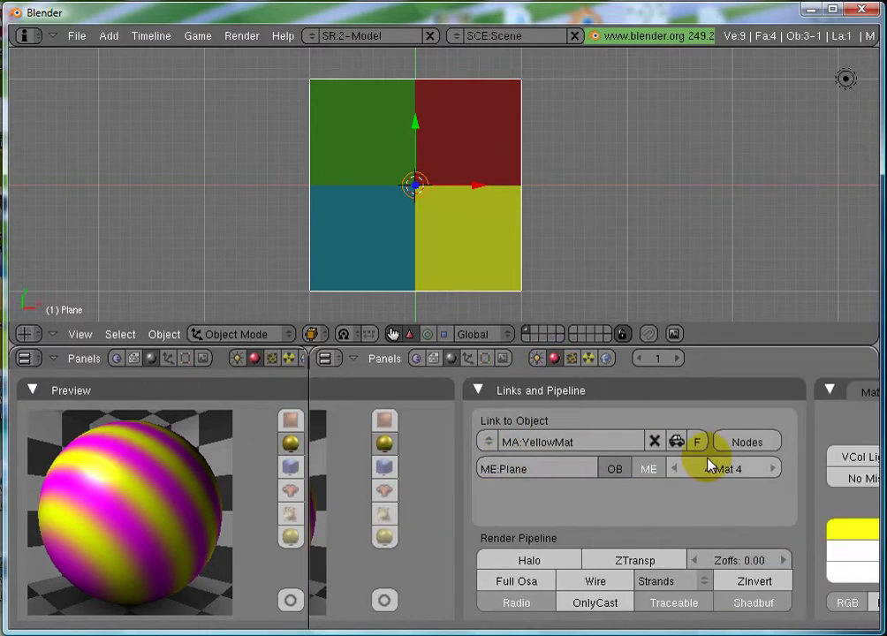
scroll(706, 466, right, 6)
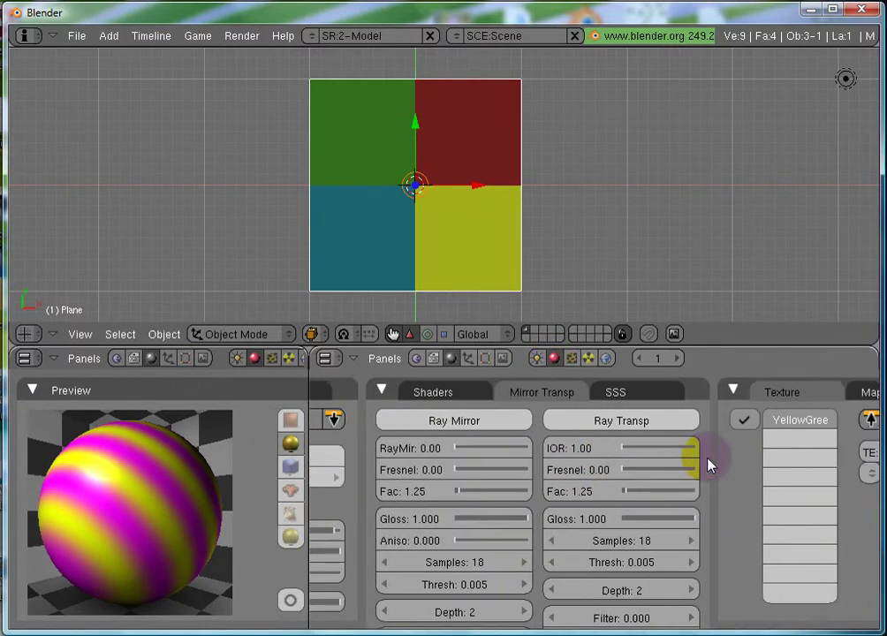
scroll(703, 468, right, 1)
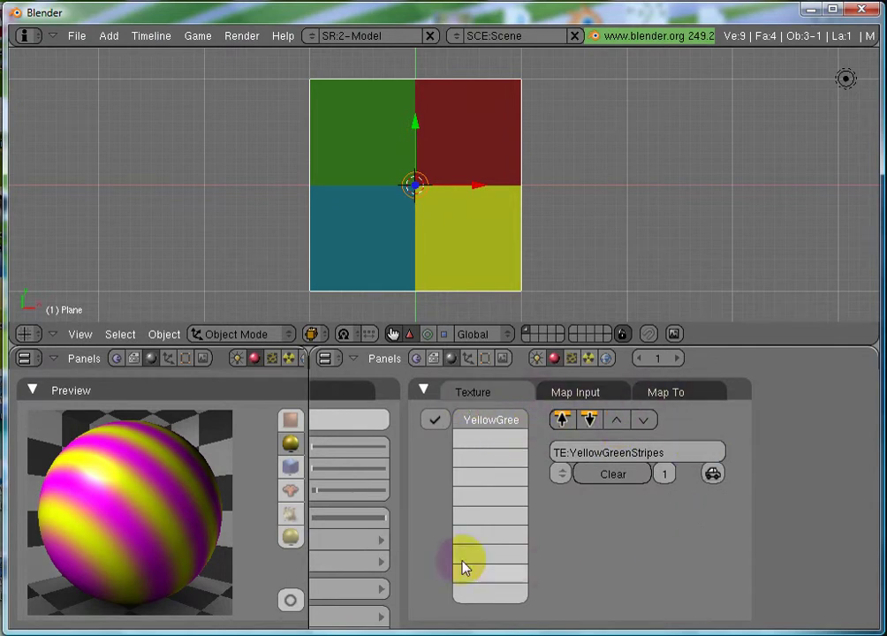
click(598, 395)
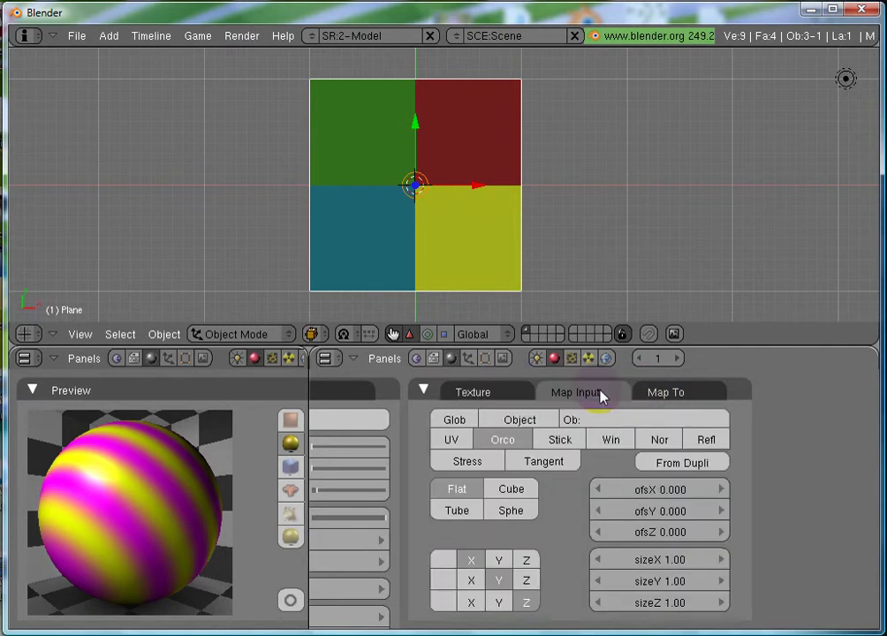
click(687, 394)
click(503, 505)
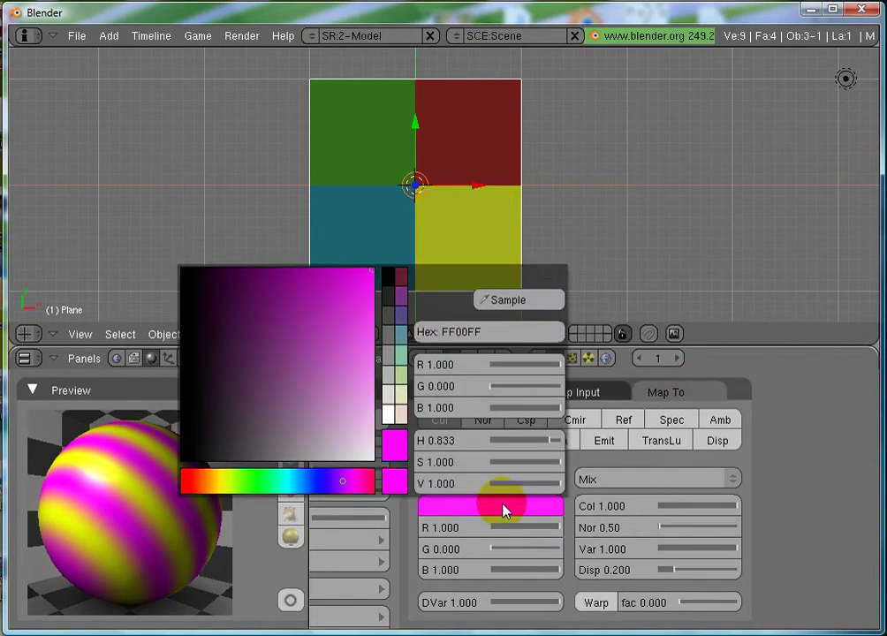
drag(340, 481, 280, 481)
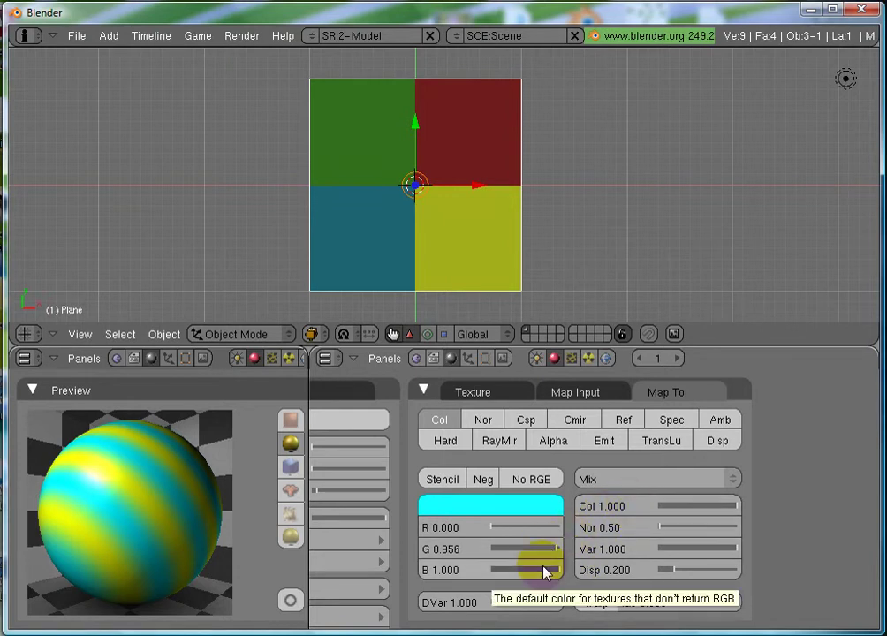
key(F12)
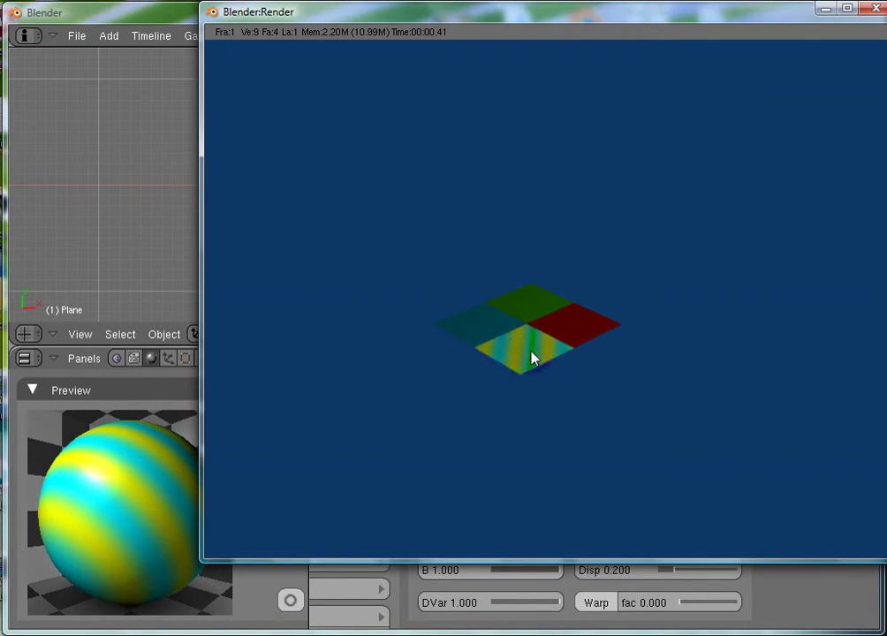
scroll(537, 362, up, 3)
scroll(542, 365, down, 4)
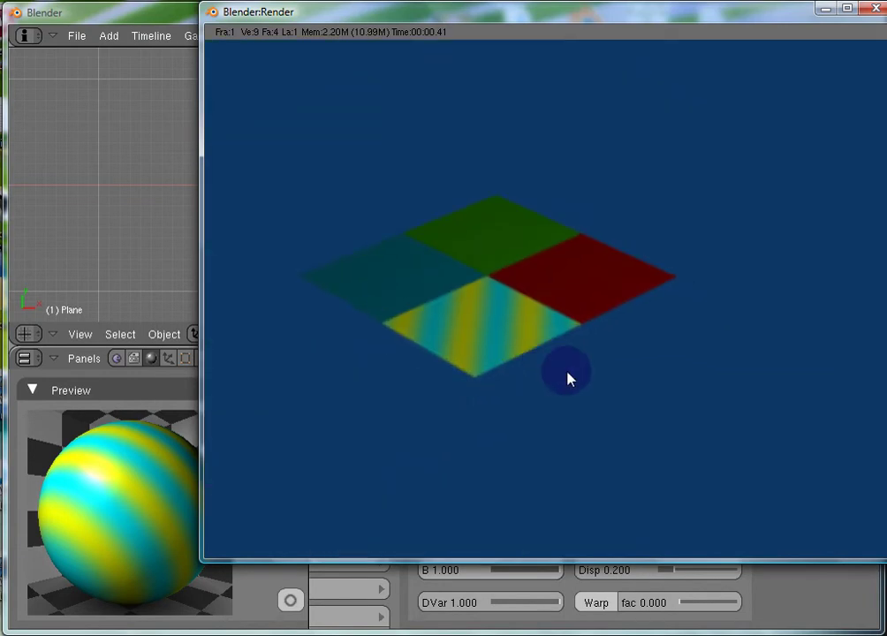
scroll(567, 377, down, 1)
key(Escape)
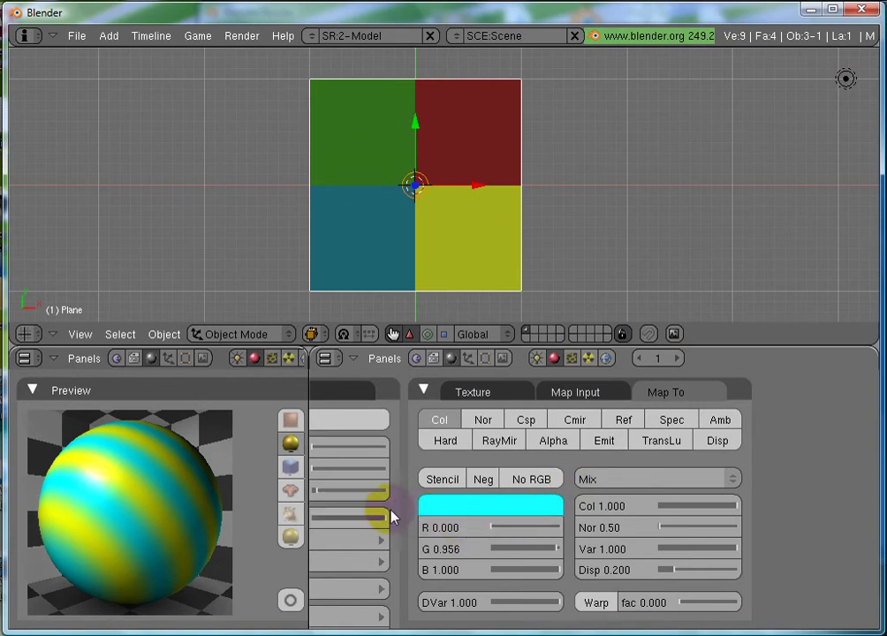
middle_drag(386, 512, 658, 509)
middle_drag(355, 513, 594, 515)
middle_drag(494, 511, 850, 511)
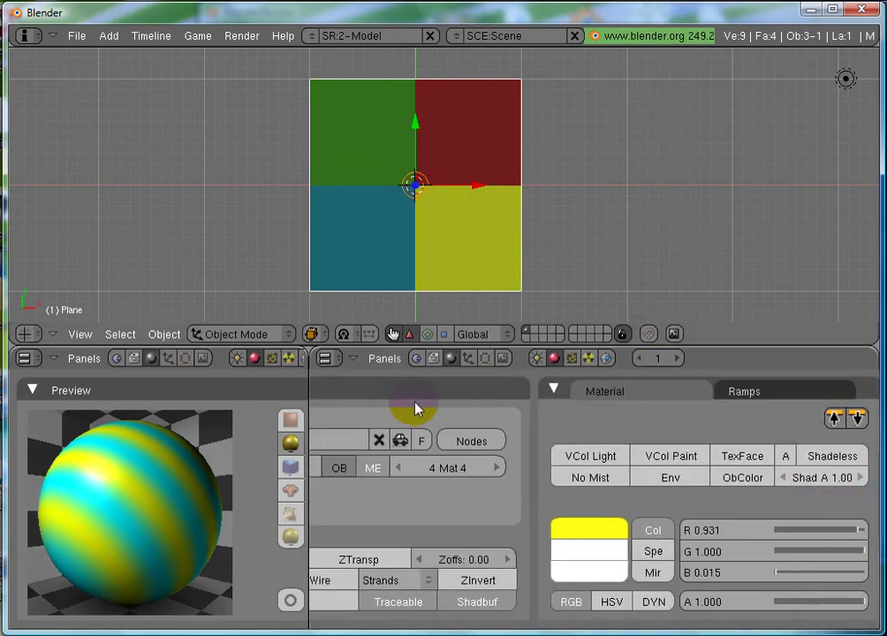
middle_drag(378, 477, 411, 554)
middle_drag(816, 535, 376, 531)
middle_drag(493, 491, 467, 489)
middle_drag(721, 517, 484, 517)
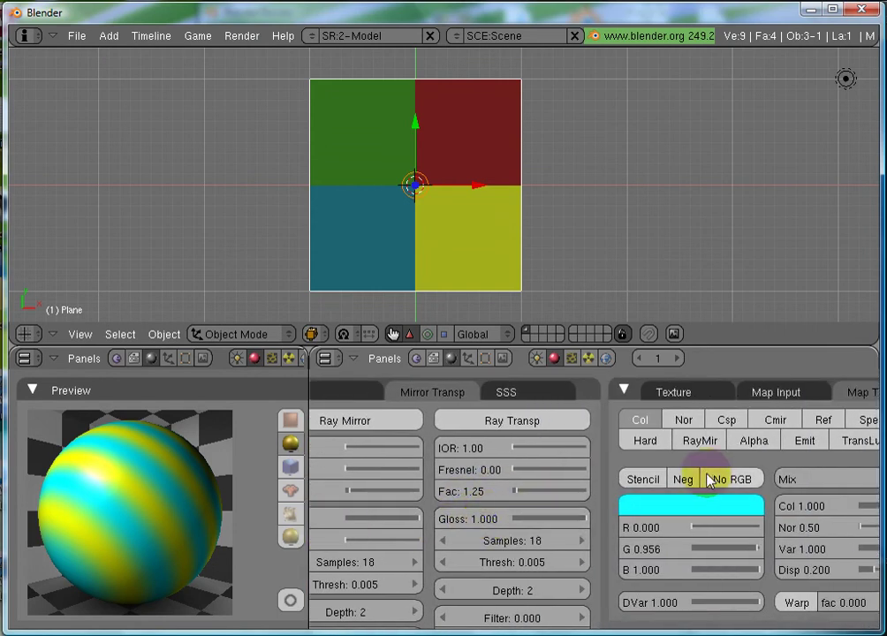
middle_drag(812, 475, 568, 479)
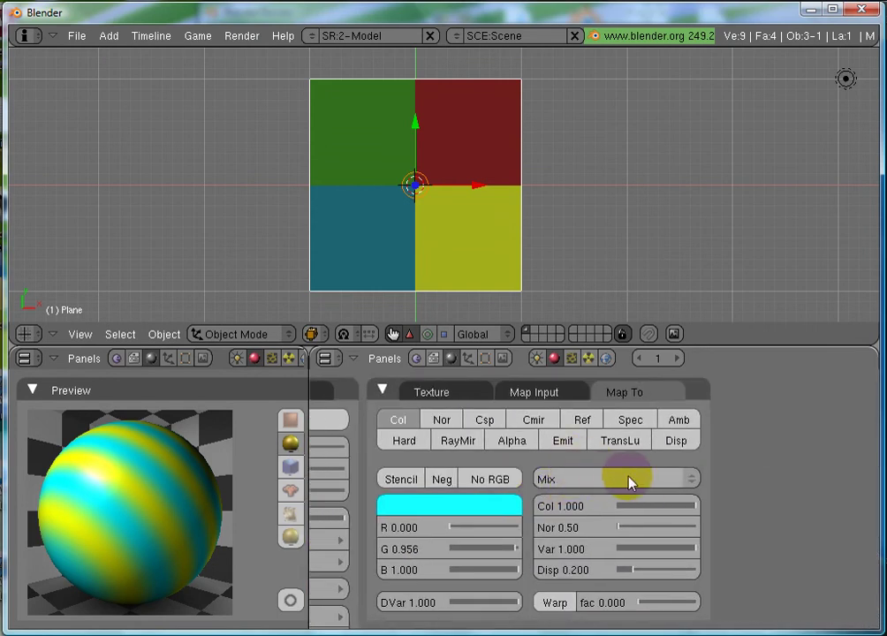